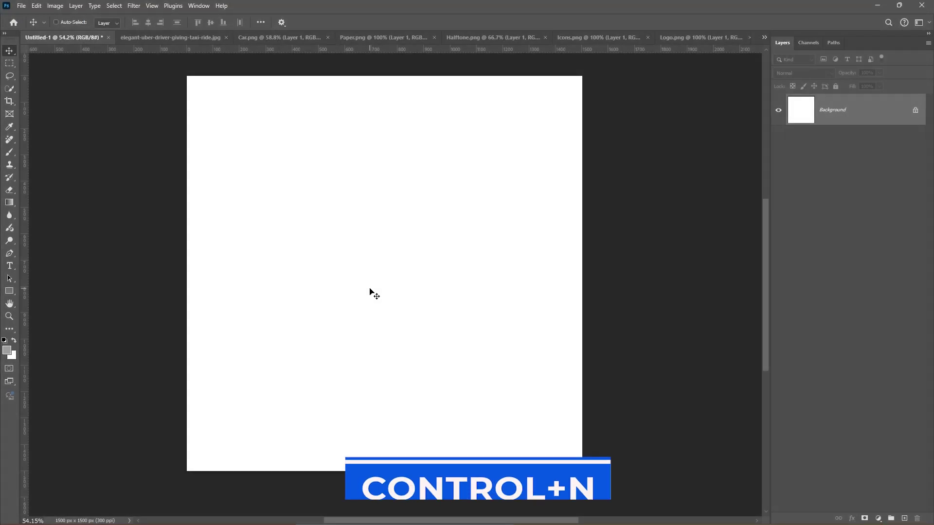
# Create a new 1500 x 1500 px document at 300 ppi with a white background.
pyautogui.hotkey('ctrl', 'n')
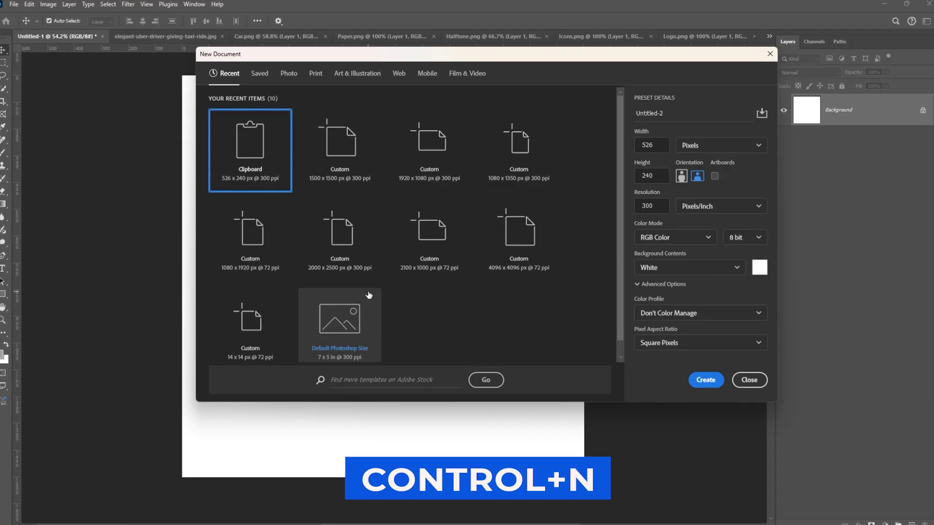
pyautogui.click(331, 189)
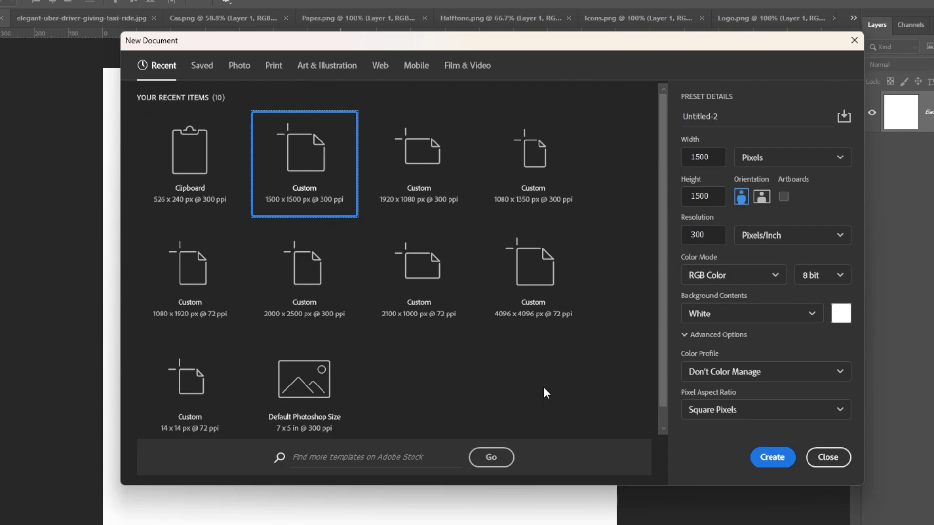
pyautogui.click(808, 459)
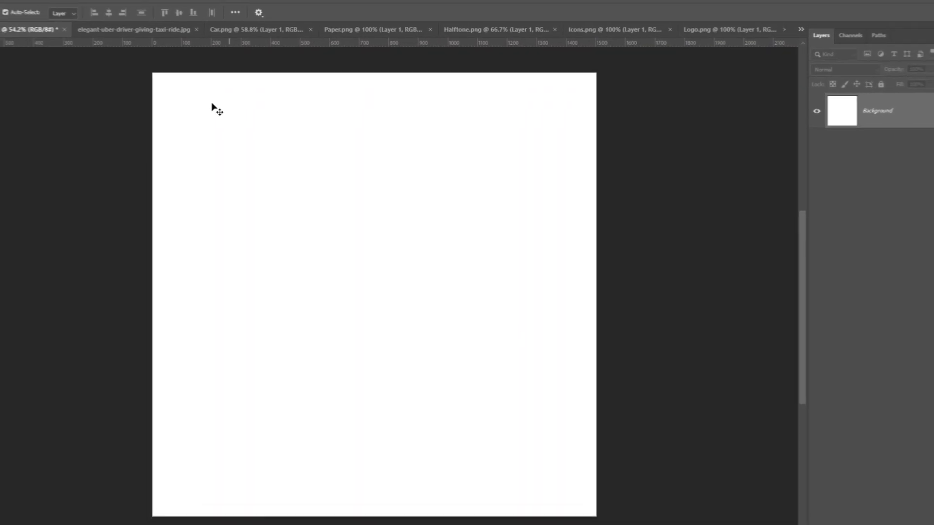
# Copy the taxi-ride photo into the new document and scale it to about 119% so it spans the canvas width.
pyautogui.click(171, 37)
pyautogui.moveTo(421, 299); pyautogui.dragTo(294, 252)
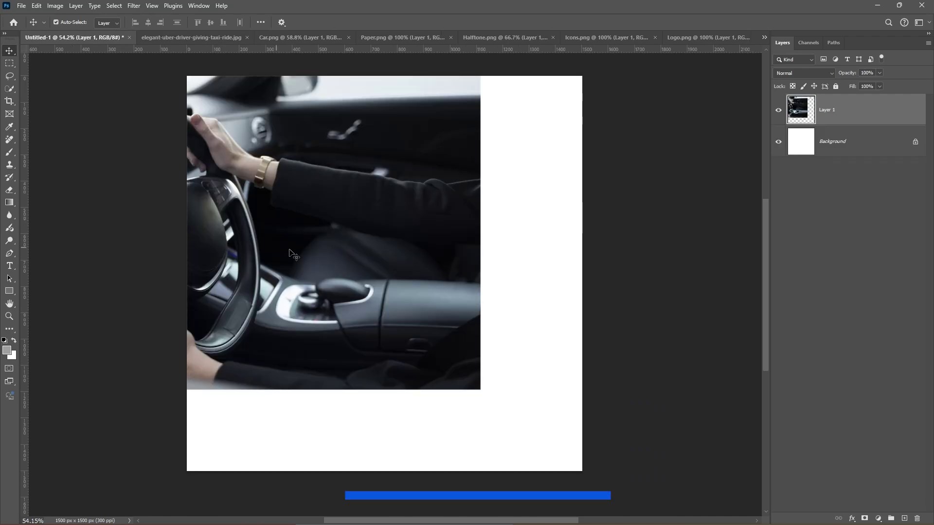
pyautogui.hotkey('ctrl', 't')
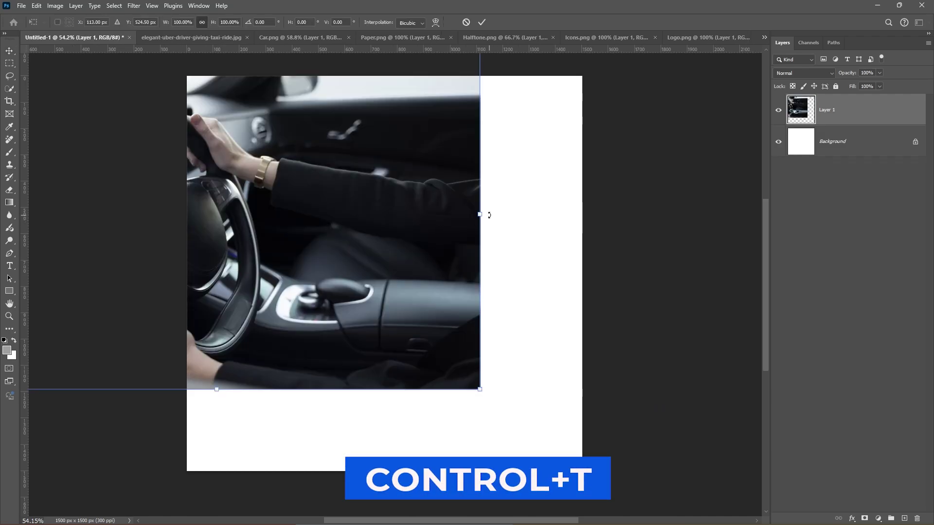
pyautogui.moveTo(490, 215); pyautogui.dragTo(571, 215)
pyautogui.moveTo(493, 248); pyautogui.dragTo(518, 256)
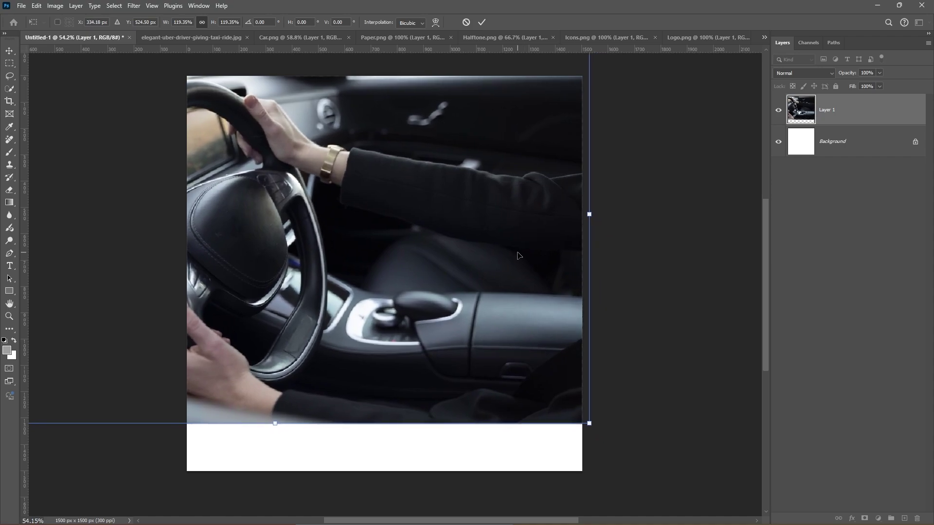
pyautogui.press('Return')
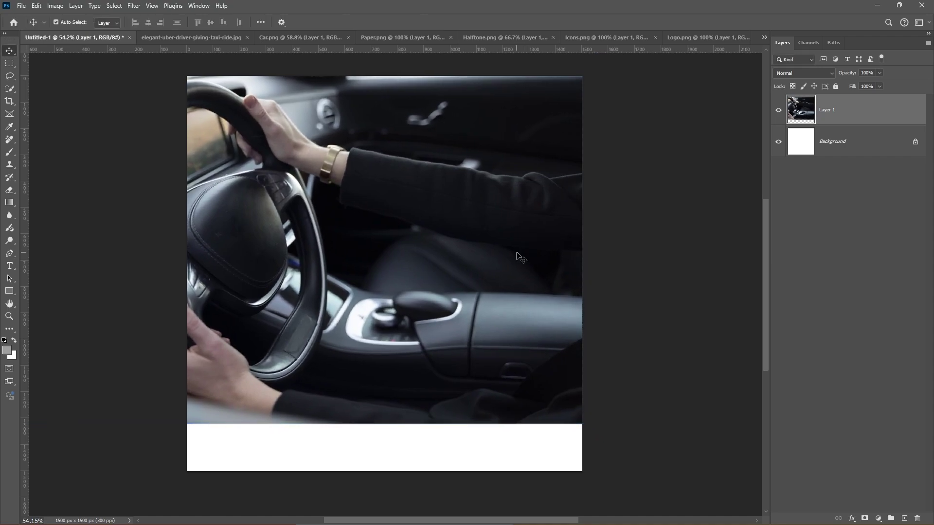
# Convert the driver photo layer to a smart object and apply a Gaussian Blur with a 7.2-pixel radius.
pyautogui.rightClick(823, 117)
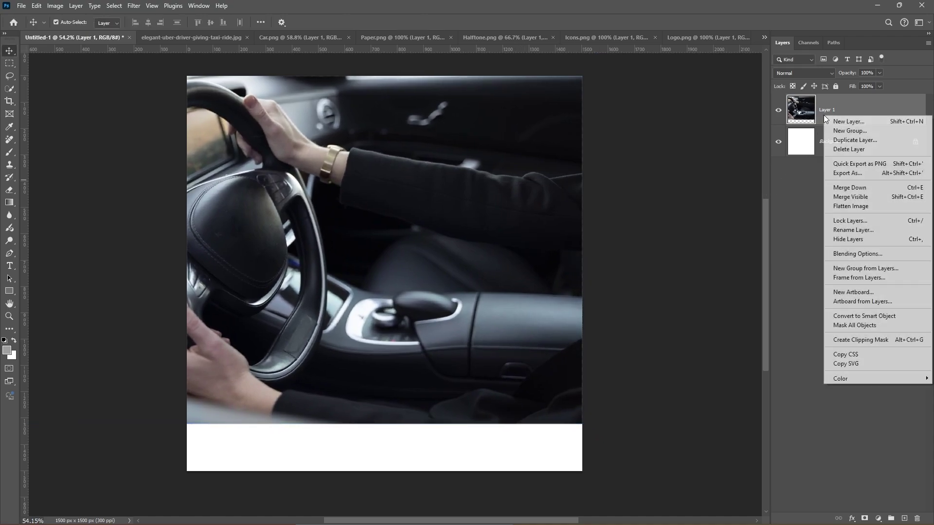
pyautogui.click(845, 316)
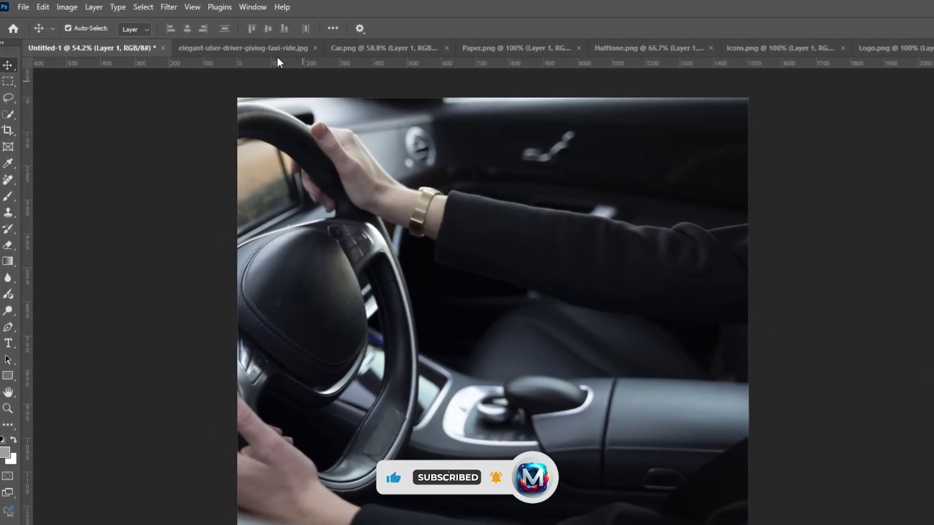
pyautogui.click(171, 8)
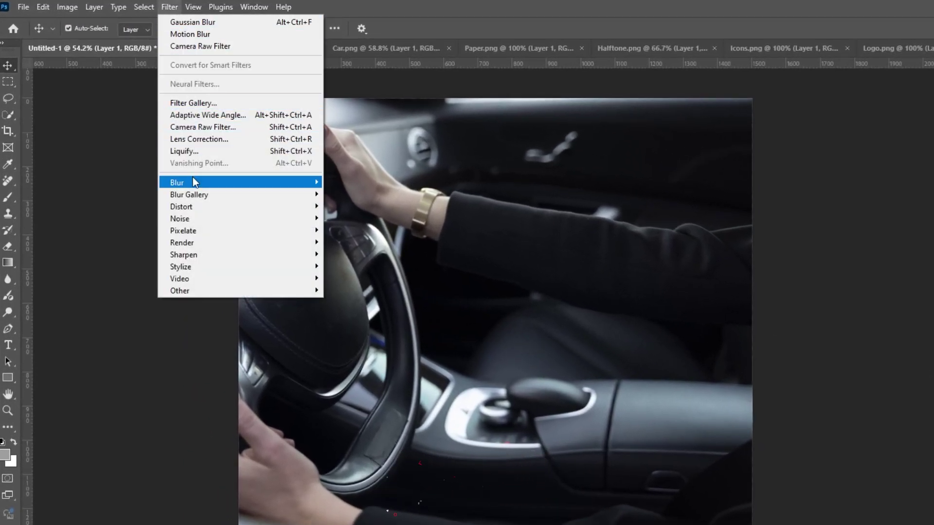
pyautogui.moveTo(193, 177)
pyautogui.click(360, 231)
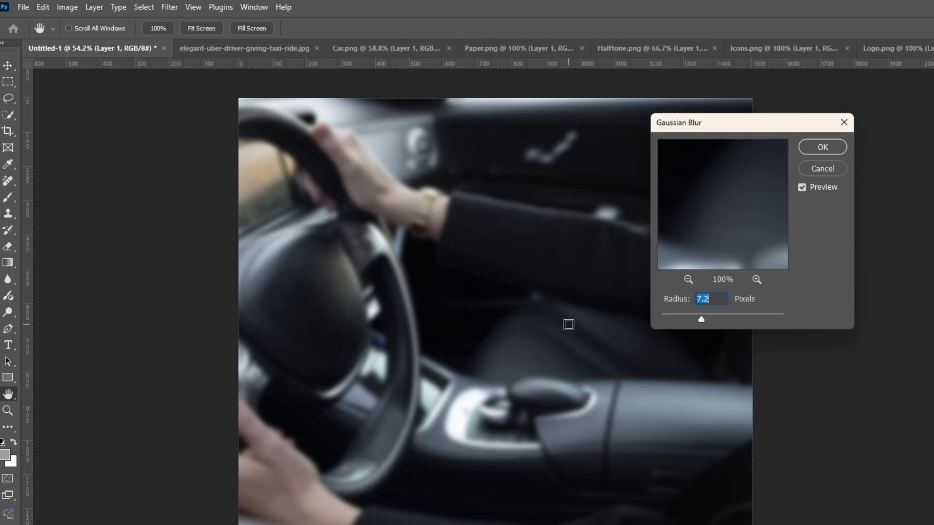
pyautogui.click(820, 149)
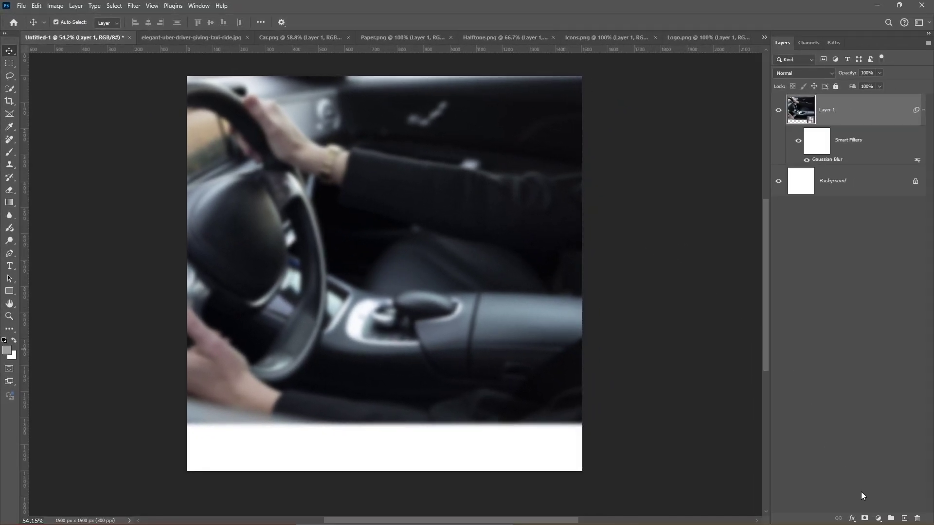
# Add a Hue/Saturation adjustment clipped to the photo, with Saturation at -100 and Lightness at about +4.
pyautogui.click(878, 519)
pyautogui.click(868, 431)
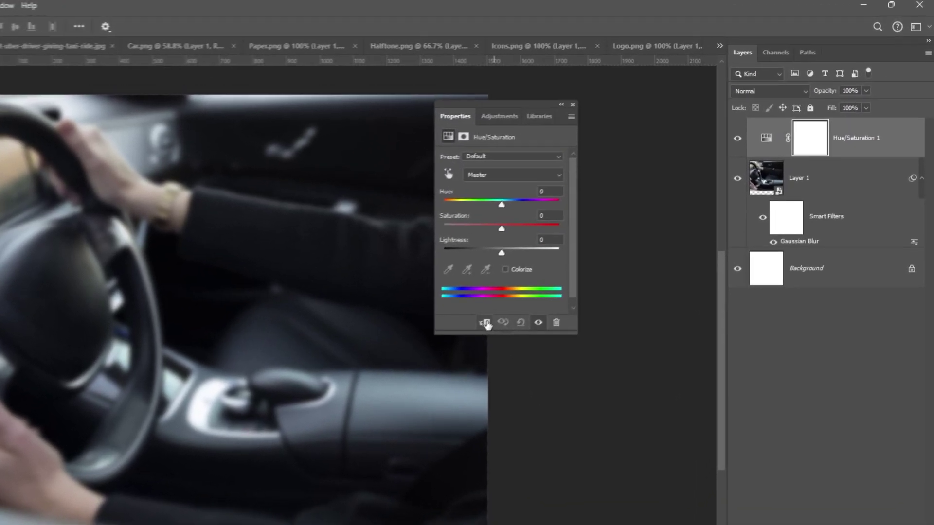
pyautogui.click(536, 286)
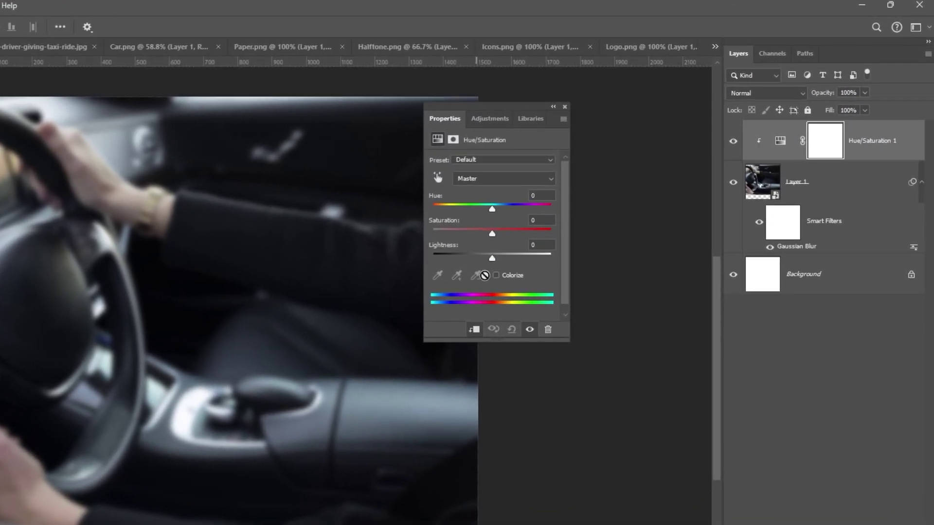
pyautogui.moveTo(491, 236); pyautogui.dragTo(375, 233)
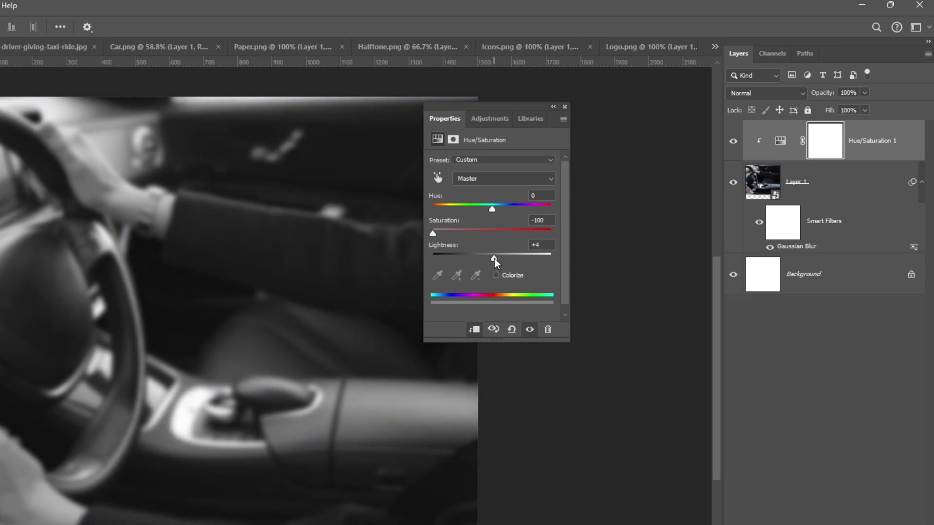
pyautogui.click(564, 106)
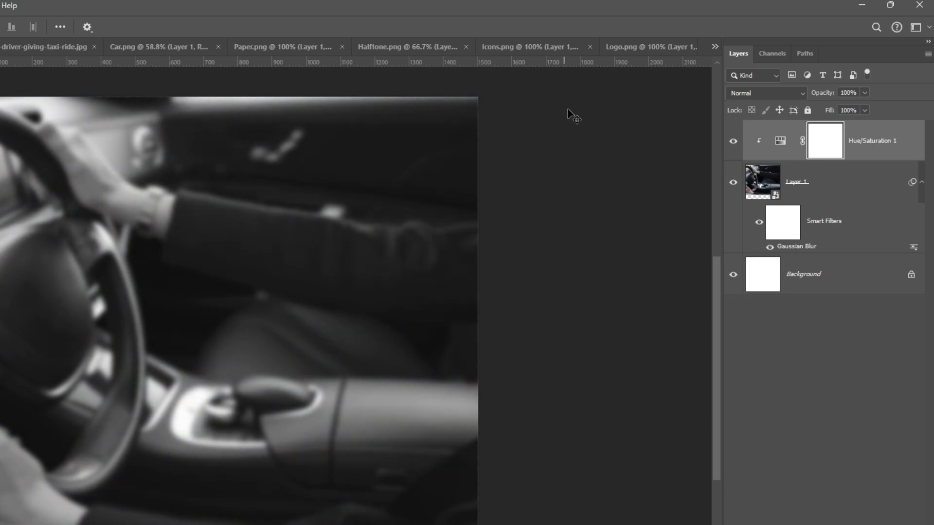
# Group the photo with its Hue/Saturation adjustment and name the group Background.
pyautogui.keyDown('shift'); pyautogui.click(845, 238); pyautogui.keyUp('shift')
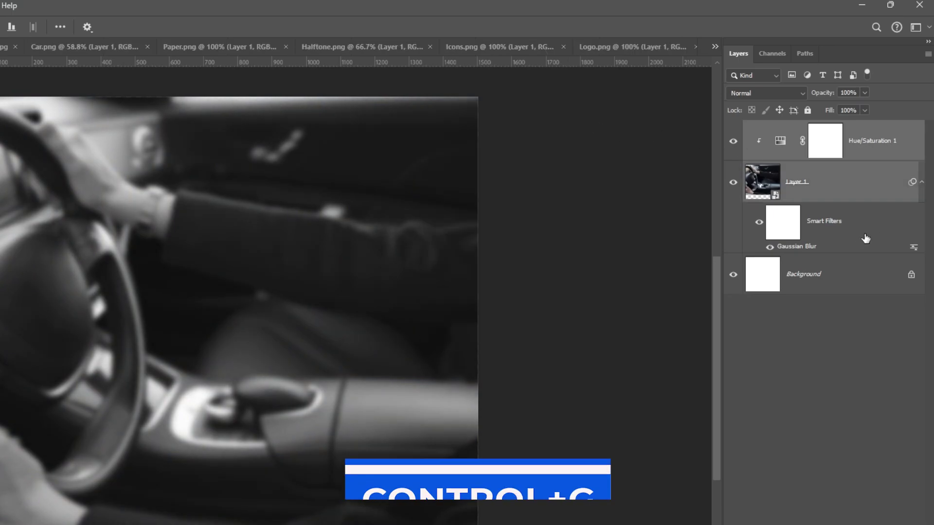
pyautogui.hotkey('ctrl', 'g')
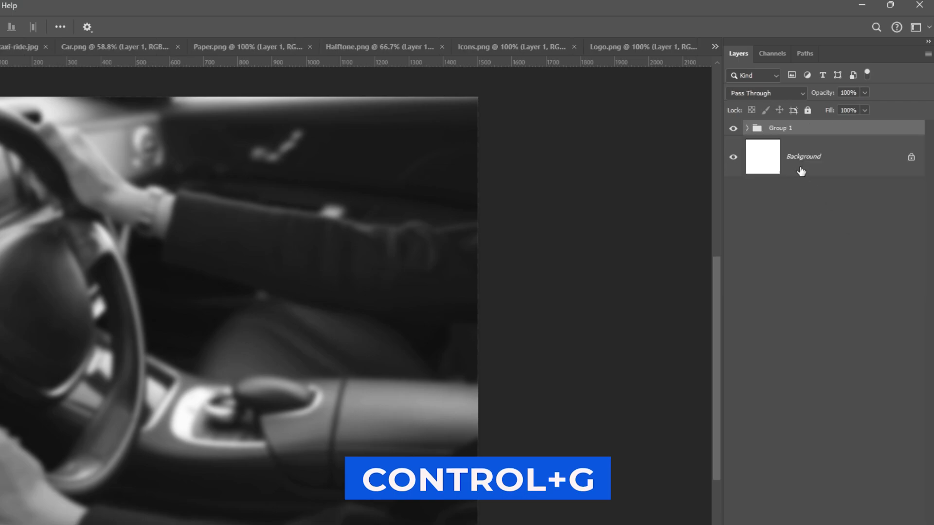
pyautogui.doubleClick(785, 128)
pyautogui.write('Back')
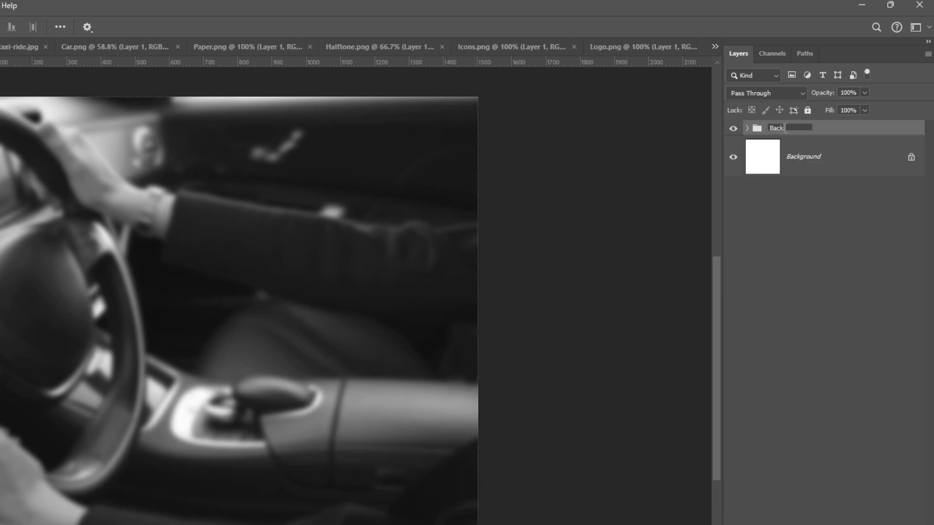
pyautogui.write('ground')
pyautogui.press('Return')
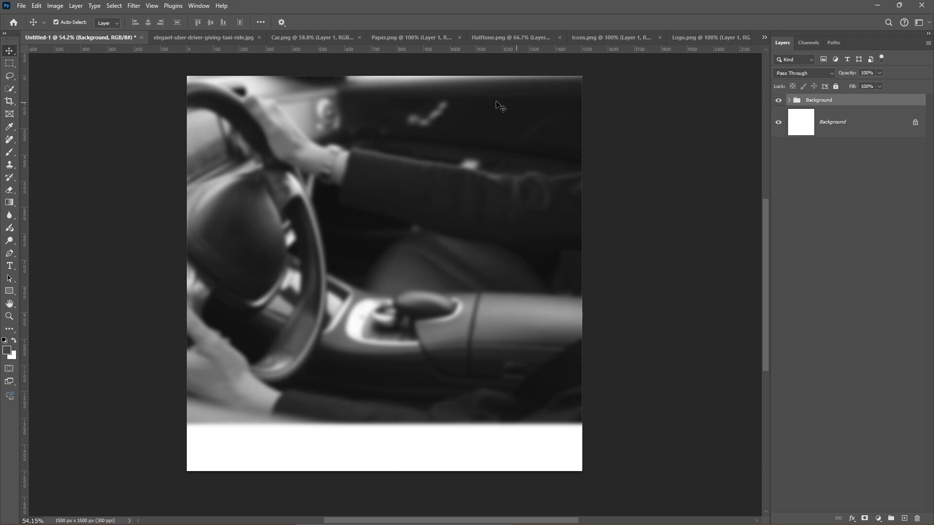
# Copy the car from Car.png into the design, scale it to about 59%, rotate it about -1° and place it in the lower middle.
pyautogui.click(306, 38)
pyautogui.moveTo(403, 297); pyautogui.dragTo(467, 346)
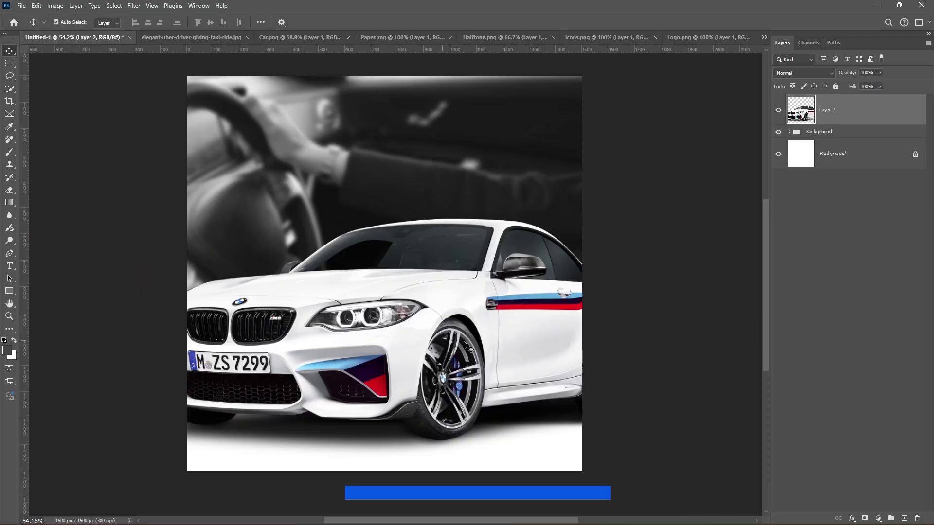
pyautogui.hotkey('ctrl', 't')
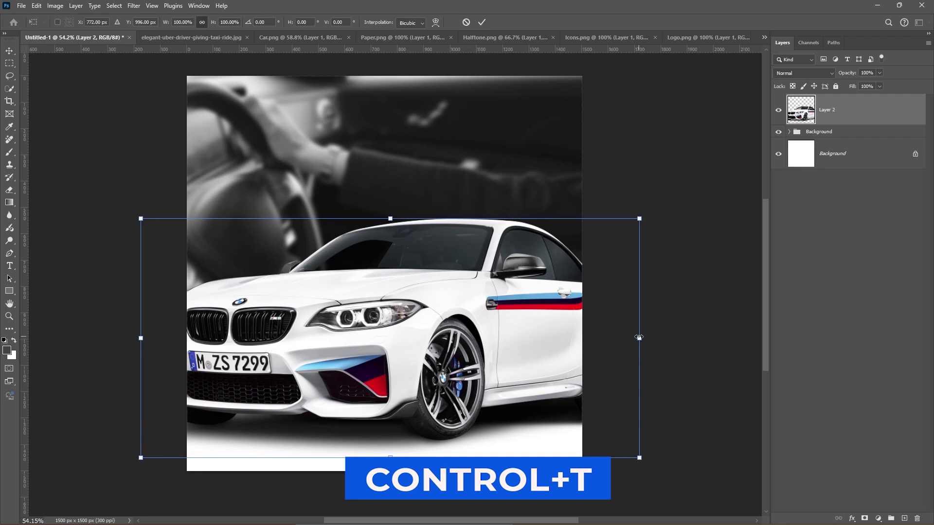
pyautogui.moveTo(639, 337); pyautogui.dragTo(570, 336)
pyautogui.moveTo(441, 345); pyautogui.dragTo(461, 332)
pyautogui.moveTo(560, 253); pyautogui.dragTo(557, 254)
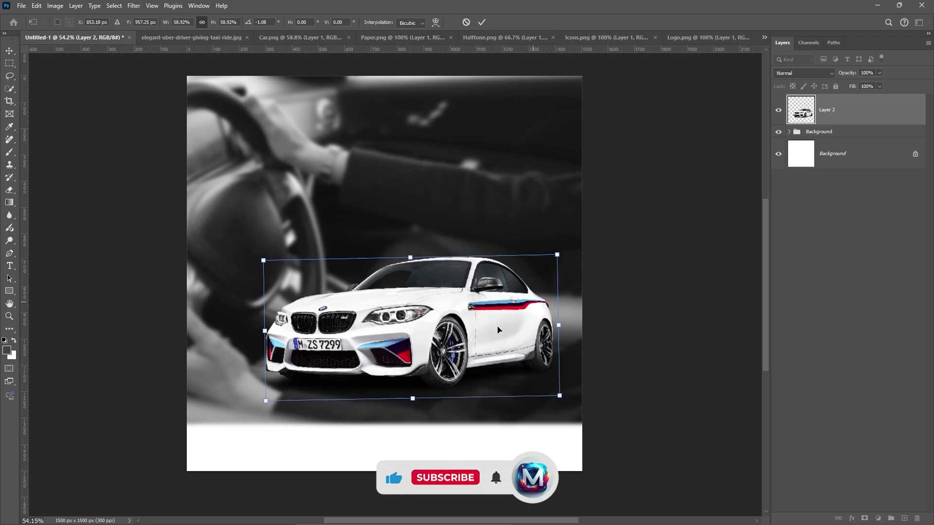
pyautogui.press('Return')
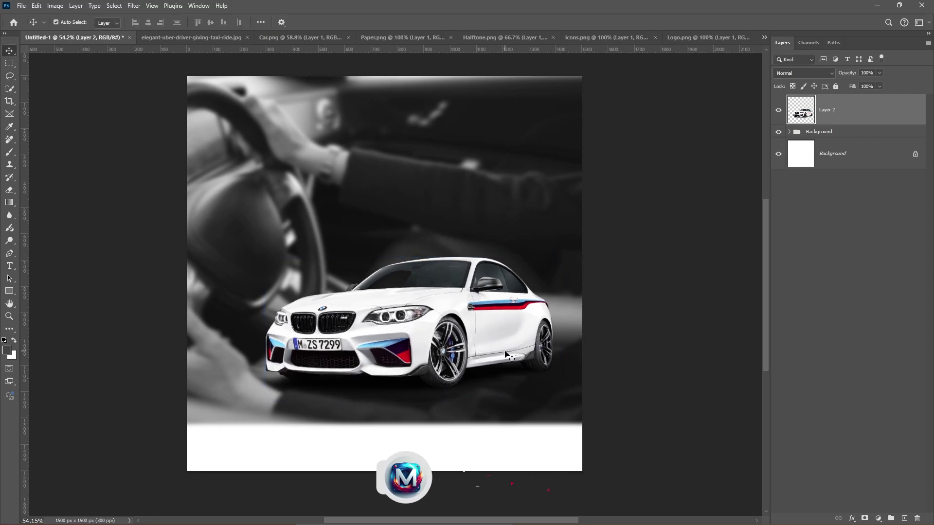
# Copy the black torn paper from Paper.png into the design, directly above the Background group and beneath the car.
pyautogui.click(819, 140)
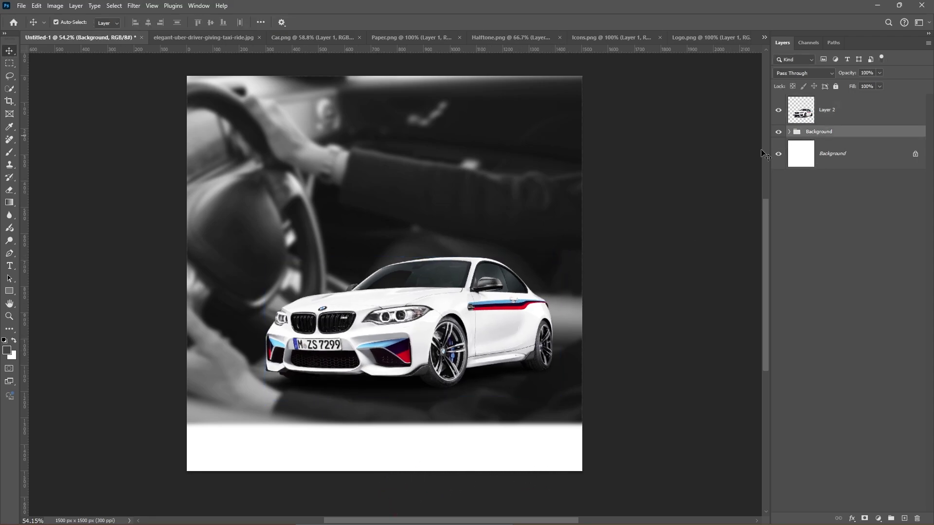
pyautogui.click(389, 37)
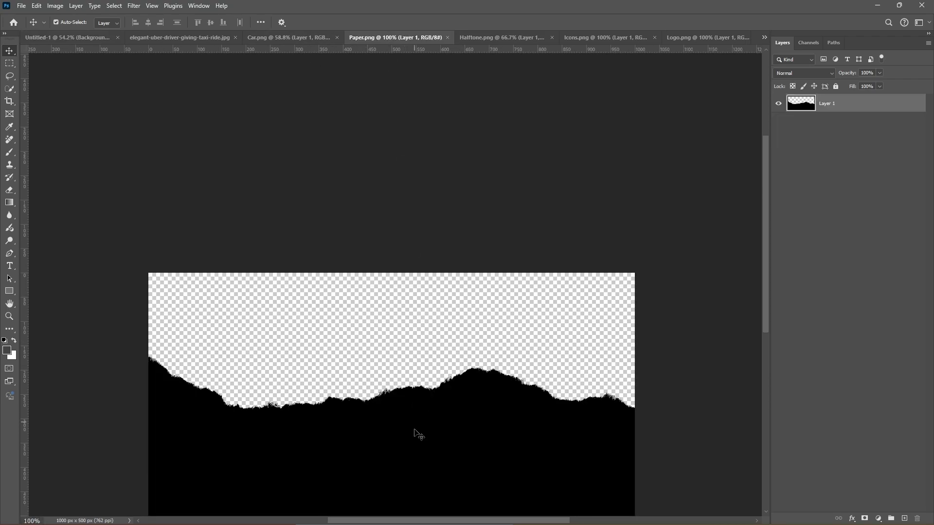
pyautogui.moveTo(418, 434); pyautogui.dragTo(398, 415)
# Enlarge and reposition the torn paper so it spans the full canvas width and covers the white strip along the lower edge.
pyautogui.hotkey('ctrl', 't')
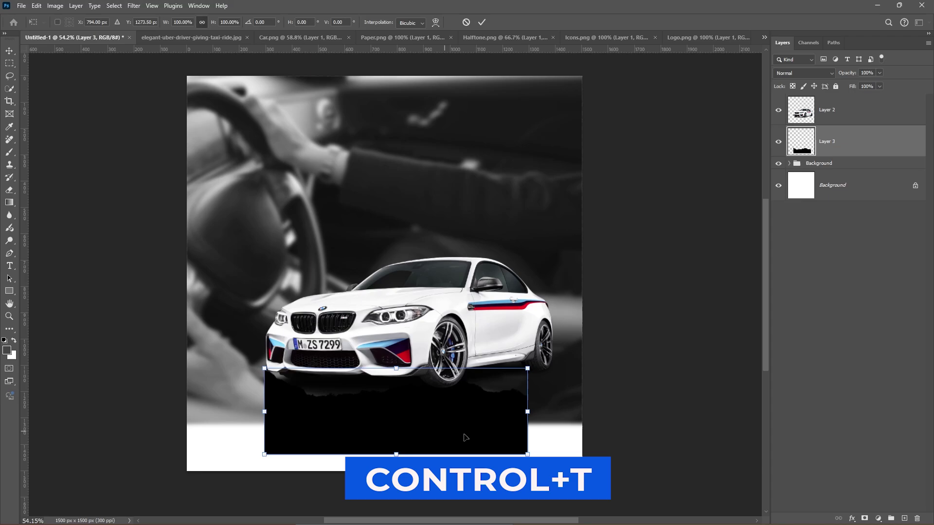
pyautogui.moveTo(527, 419); pyautogui.dragTo(590, 442)
pyautogui.moveTo(449, 443); pyautogui.dragTo(396, 470)
pyautogui.moveTo(561, 447); pyautogui.dragTo(560, 460)
pyautogui.moveTo(536, 450); pyautogui.dragTo(620, 467)
pyautogui.moveTo(499, 440); pyautogui.dragTo(555, 457)
pyautogui.moveTo(206, 444); pyautogui.dragTo(169, 439)
pyautogui.moveTo(366, 437); pyautogui.dragTo(377, 438)
pyautogui.moveTo(683, 471); pyautogui.dragTo(700, 473)
pyautogui.moveTo(508, 455); pyautogui.dragTo(498, 455)
pyautogui.press('Return')
# Nudge the car slightly upward.
pyautogui.click(500, 333)
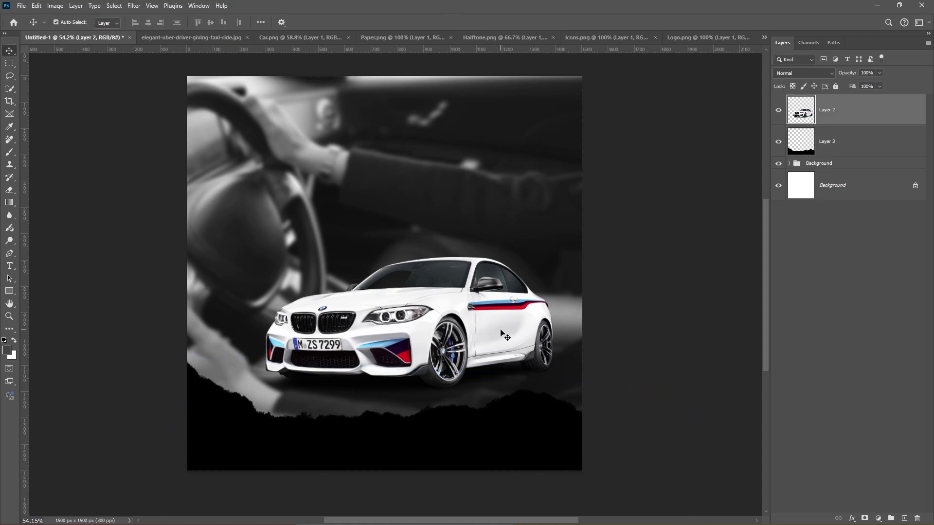
pyautogui.hotkey('shift', 'Up')
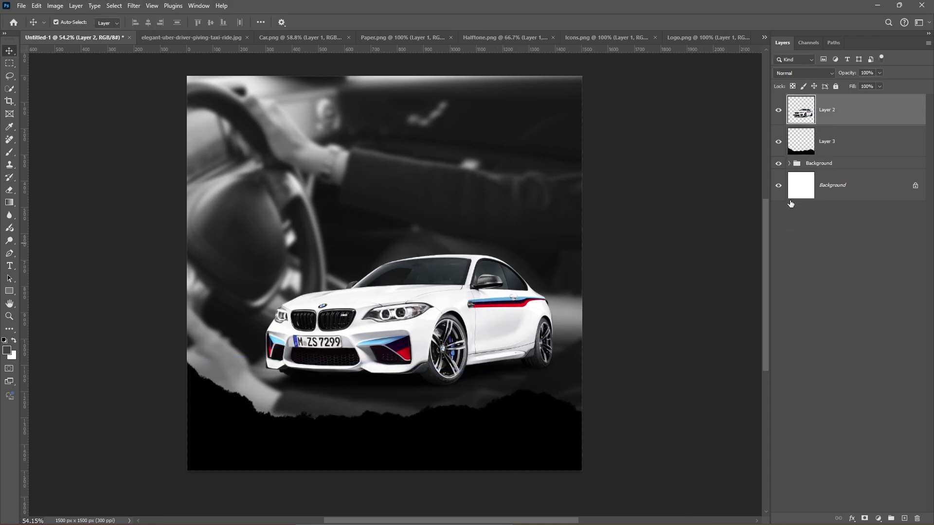
# Add an empty layer inside the Background group, above the Hue/Saturation adjustment.
pyautogui.click(798, 166)
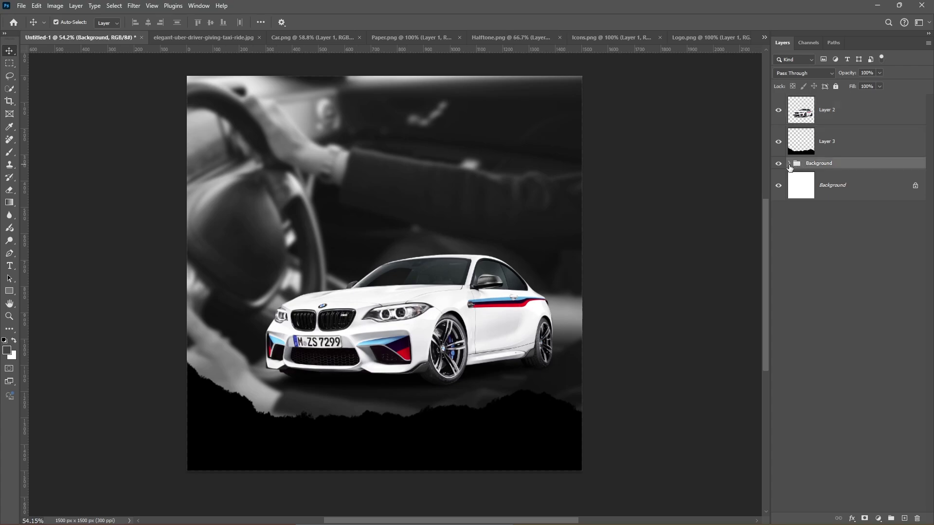
pyautogui.click(790, 163)
pyautogui.click(829, 189)
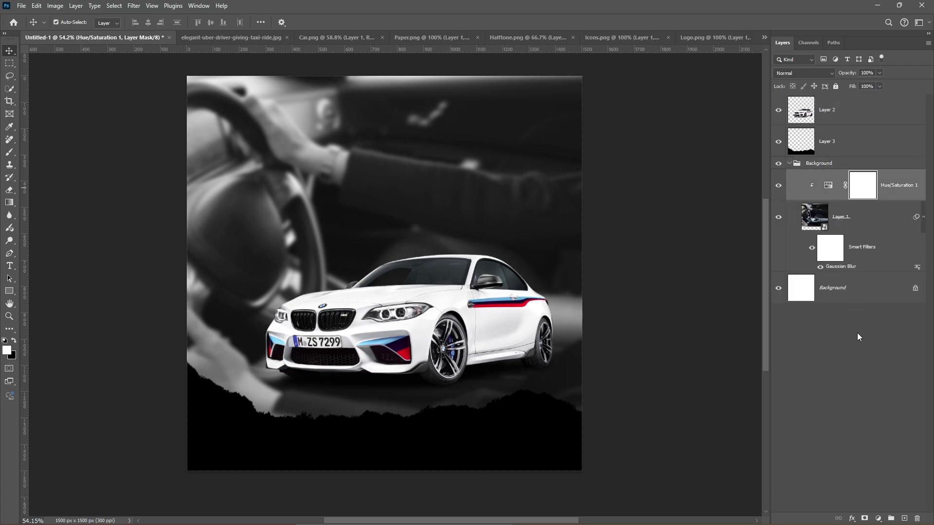
pyautogui.click(904, 518)
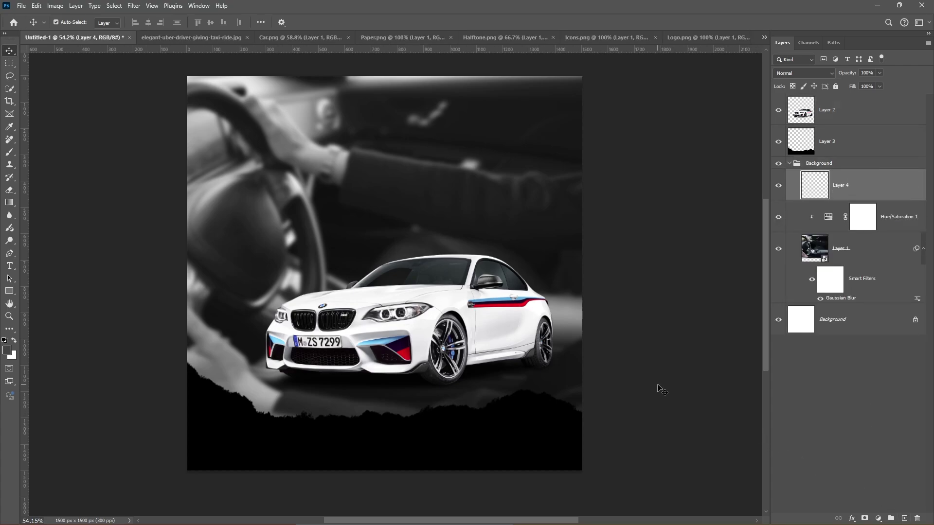
# Paint background-sampled dark gray with a soft brush behind the car and above the torn edge on the empty layer, then collapse the Background group.
pyautogui.press('i')
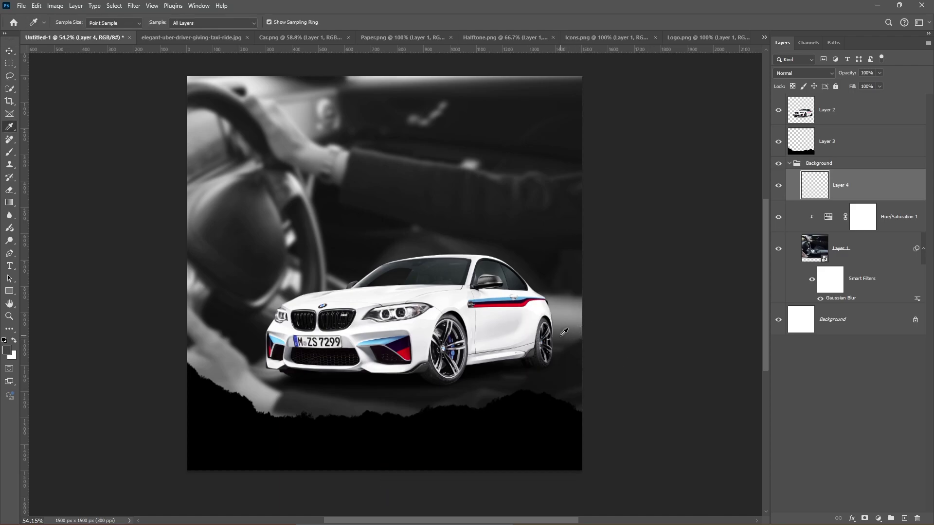
pyautogui.press('b')
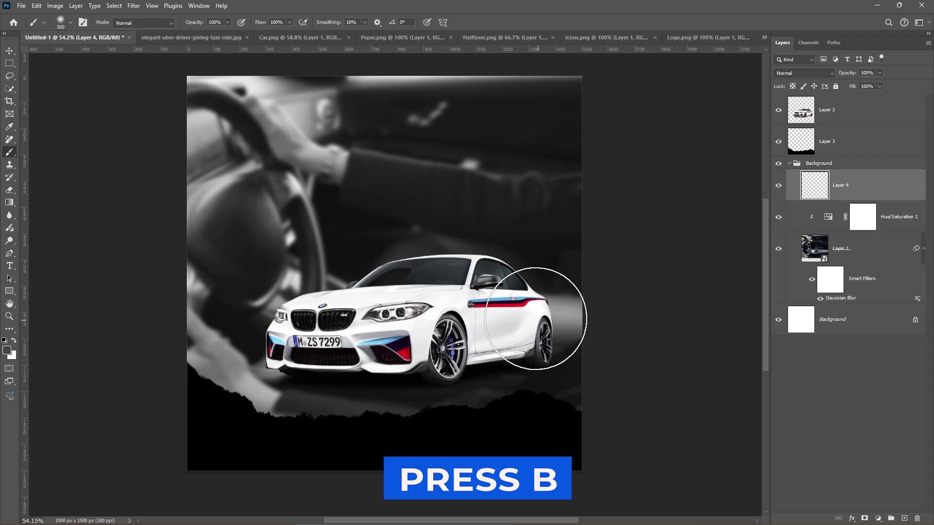
pyautogui.rightClick(535, 319)
pyautogui.click(437, 421)
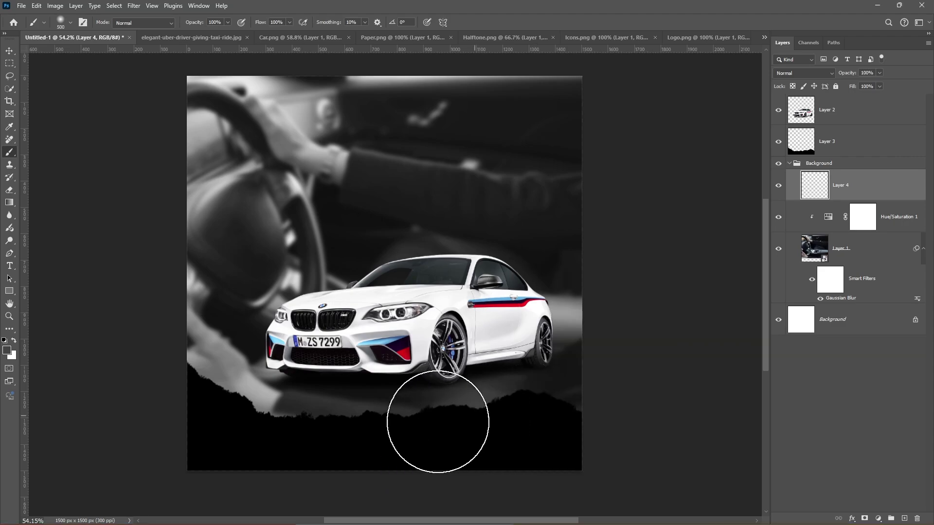
pyautogui.moveTo(438, 421)
pyautogui.mouseDown()
pyautogui.moveTo(246, 428)
pyautogui.moveTo(161, 414)
pyautogui.moveTo(260, 412)
pyautogui.moveTo(210, 418)
pyautogui.mouseUp()
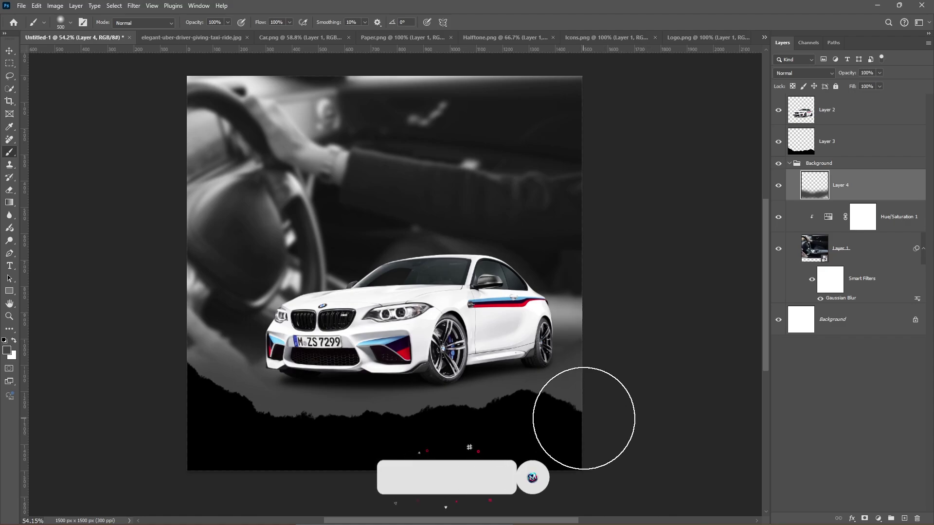
pyautogui.press('v')
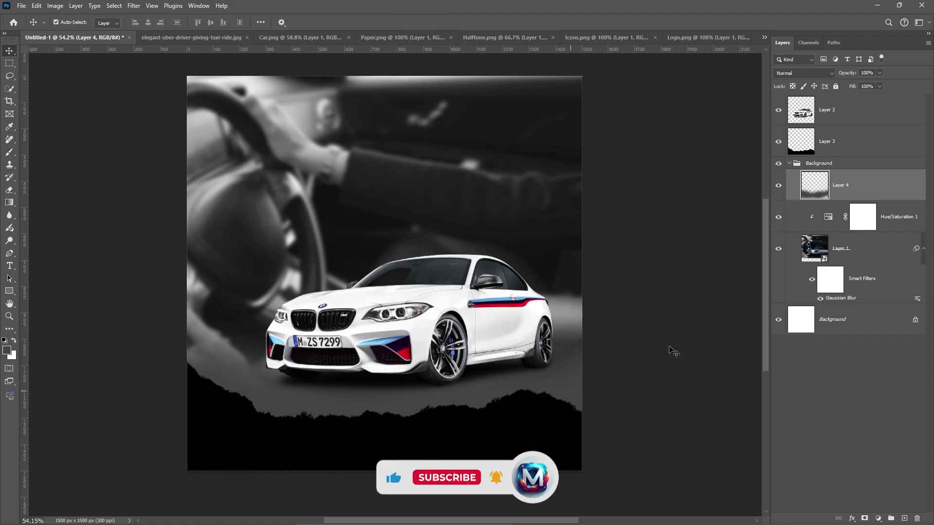
pyautogui.click(794, 165)
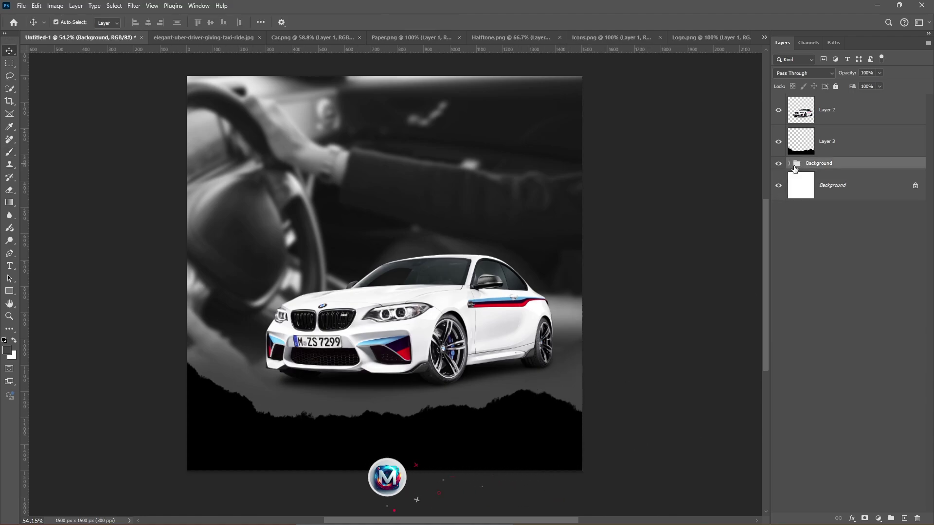
# Give the torn paper layer a Normal, 100% opacity Color Overlay in red da0019.
pyautogui.click(829, 148)
pyautogui.rightClick(804, 139)
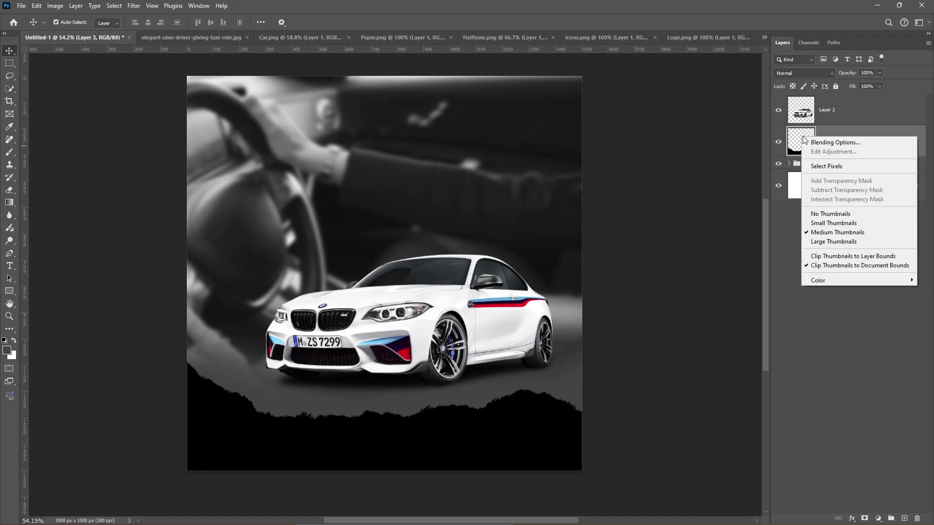
pyautogui.click(835, 142)
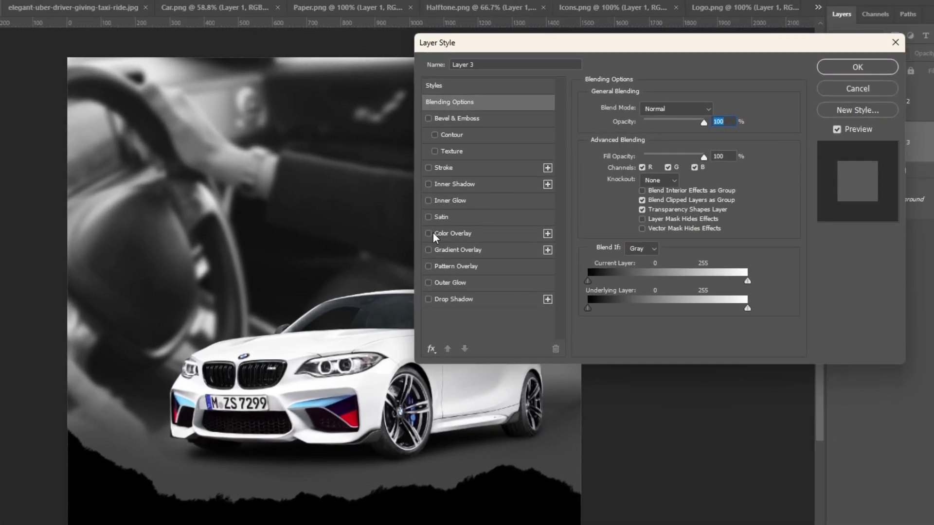
pyautogui.click(428, 233)
pyautogui.click(494, 235)
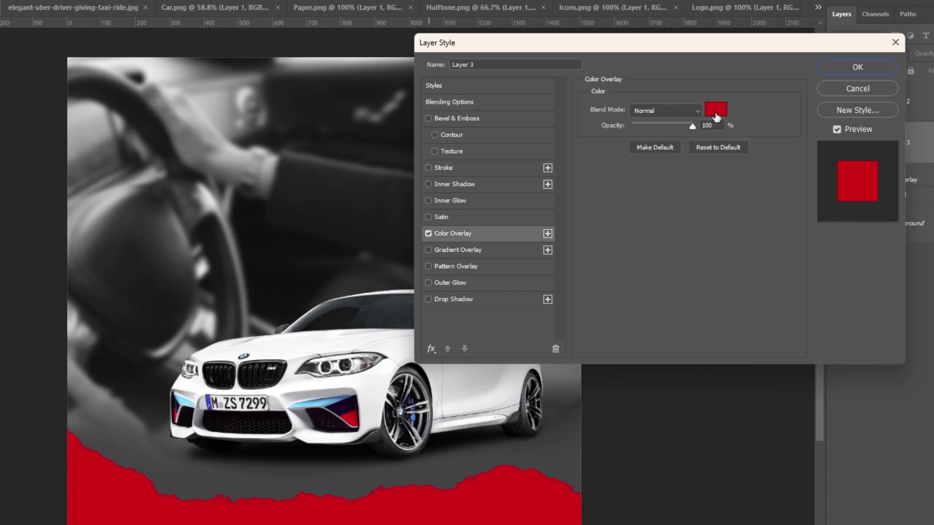
pyautogui.click(716, 109)
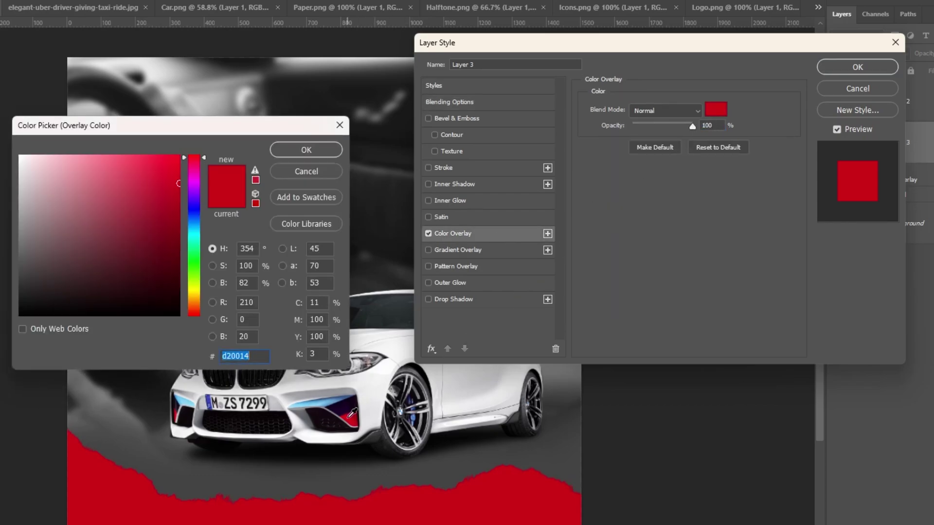
pyautogui.click(306, 151)
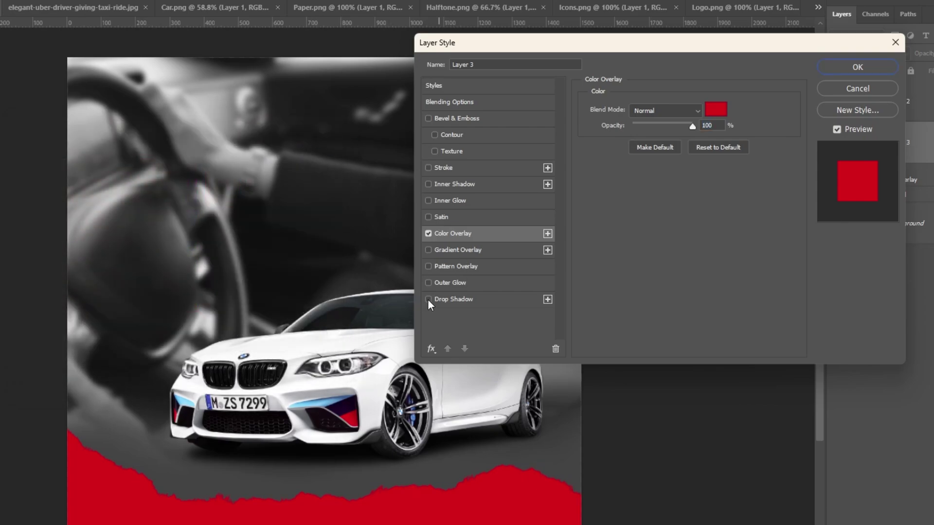
# Add a Multiply drop shadow to the torn paper with a 90° angle, 0 px distance, 3% spread and 9 px size, fine-tuning its opacity.
pyautogui.click(486, 301)
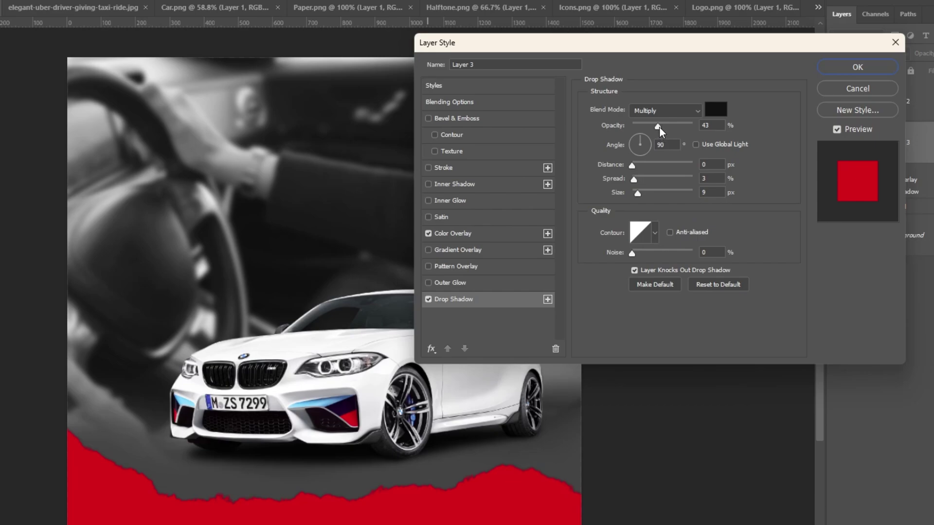
pyautogui.moveTo(658, 126); pyautogui.dragTo(664, 127)
pyautogui.click(856, 71)
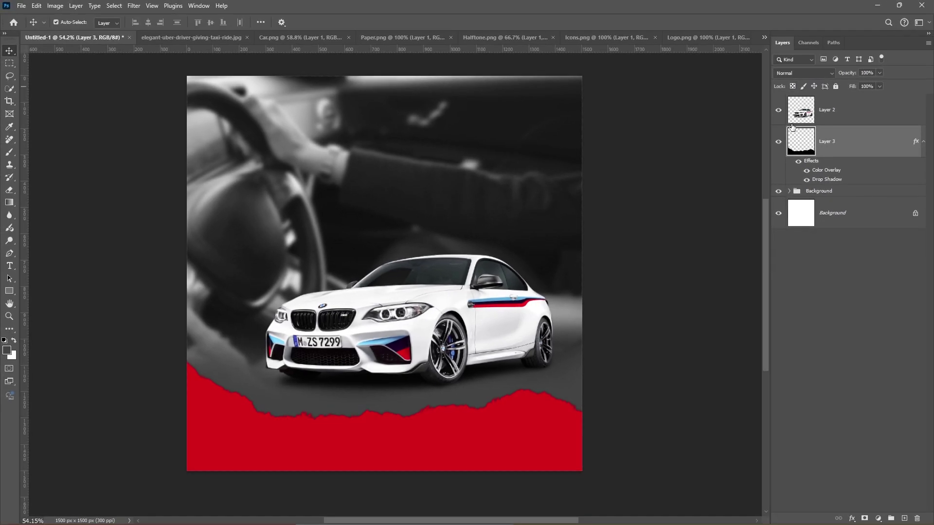
# Copy the dot pattern from Halftone.png into the design, directly above the torn paper and beneath the car.
pyautogui.click(506, 38)
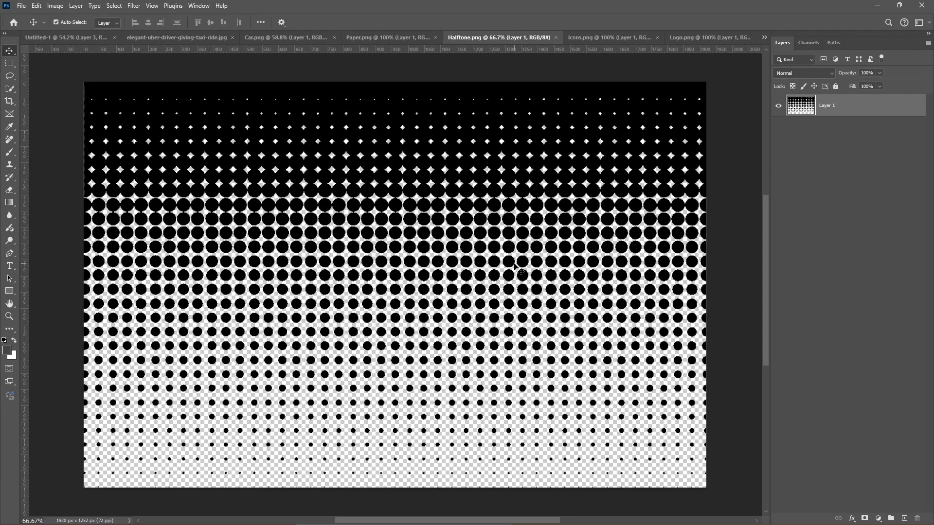
pyautogui.moveTo(523, 274); pyautogui.dragTo(60, 38)
pyautogui.moveTo(346, 318); pyautogui.dragTo(346, 317)
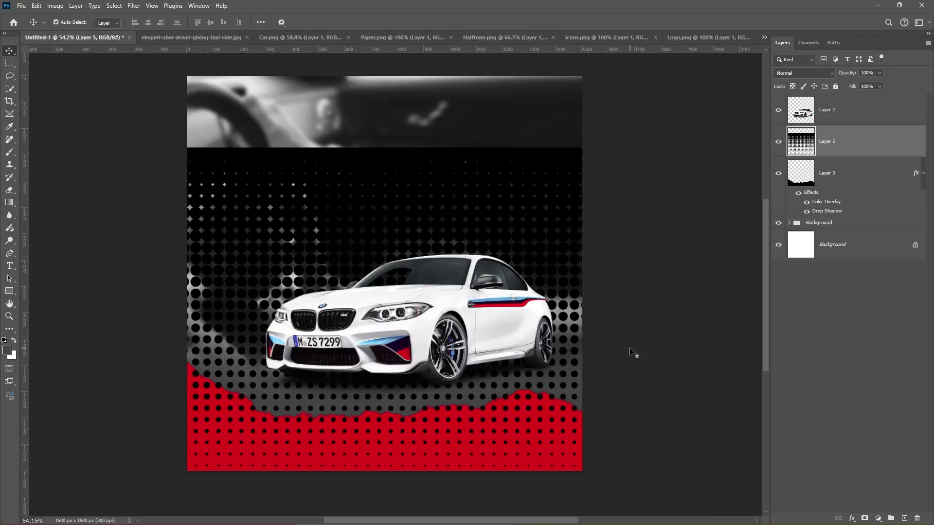
# Rotate the halftone to about 174.1° and position its fading dots over the lower right corner of the red paper.
pyautogui.moveTo(617, 402); pyautogui.dragTo(154, 261)
pyautogui.hotkey('ctrl', 't')
pyautogui.moveTo(479, 378); pyautogui.dragTo(650, 516)
pyautogui.moveTo(488, 361); pyautogui.dragTo(512, 501)
pyautogui.moveTo(521, 408); pyautogui.dragTo(542, 419)
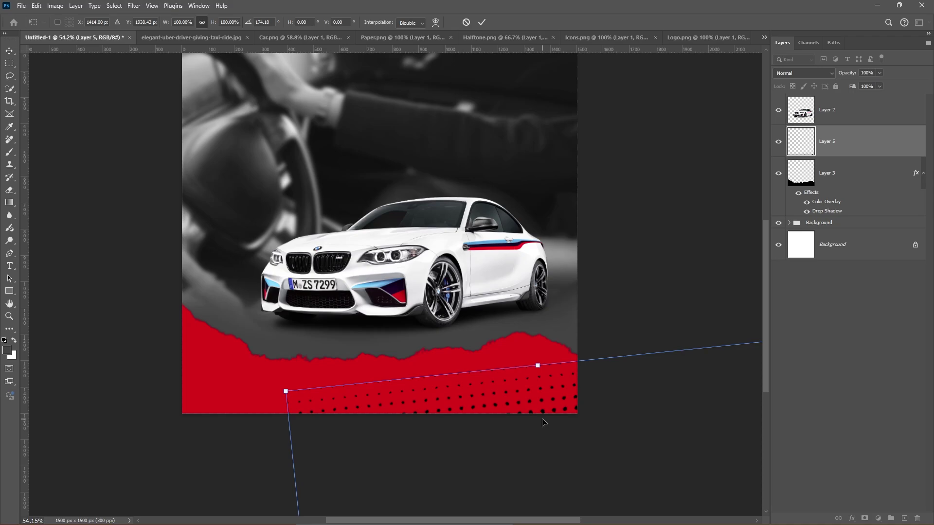
pyautogui.press('Return')
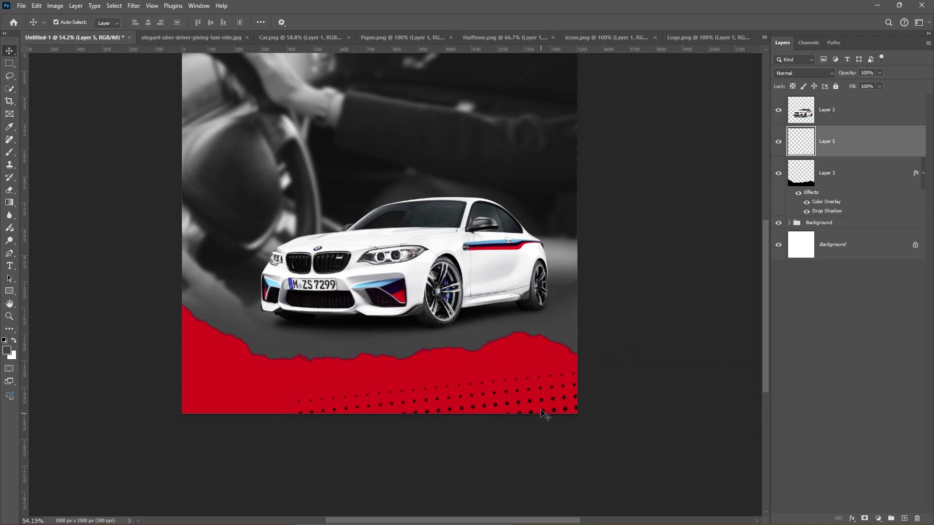
# Convert the halftone to a smart object and nudge it further down and to the right in the paper's corner.
pyautogui.rightClick(822, 149)
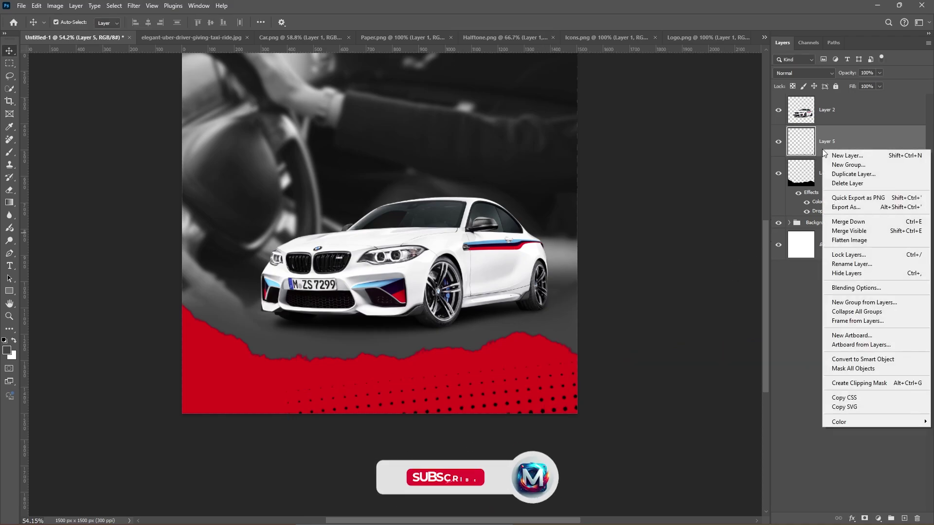
pyautogui.click(854, 359)
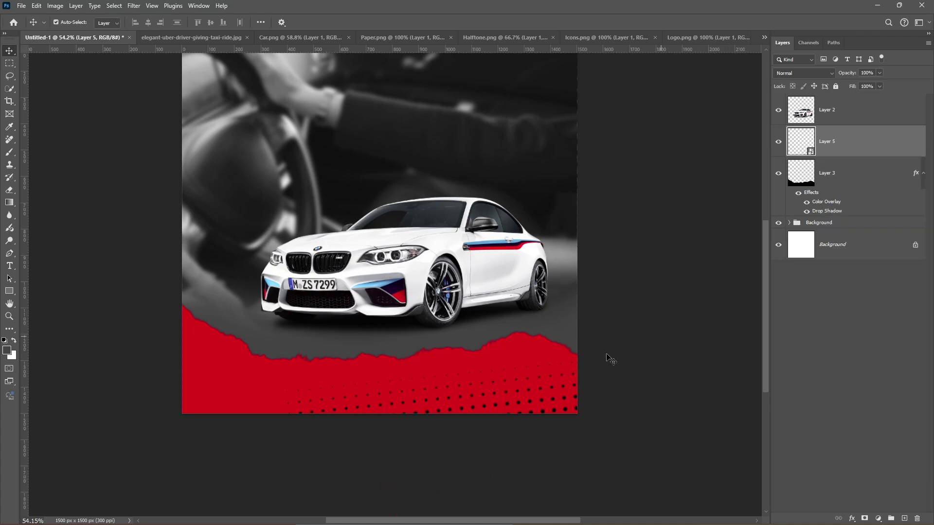
pyautogui.hotkey('ctrl', 't')
pyautogui.hotkey('shift', 'Down')
pyautogui.hotkey('shift', 'Down')
pyautogui.hotkey('shift', 'Down')
pyautogui.hotkey('shift', 'Down')
pyautogui.hotkey('shift', 'Down')
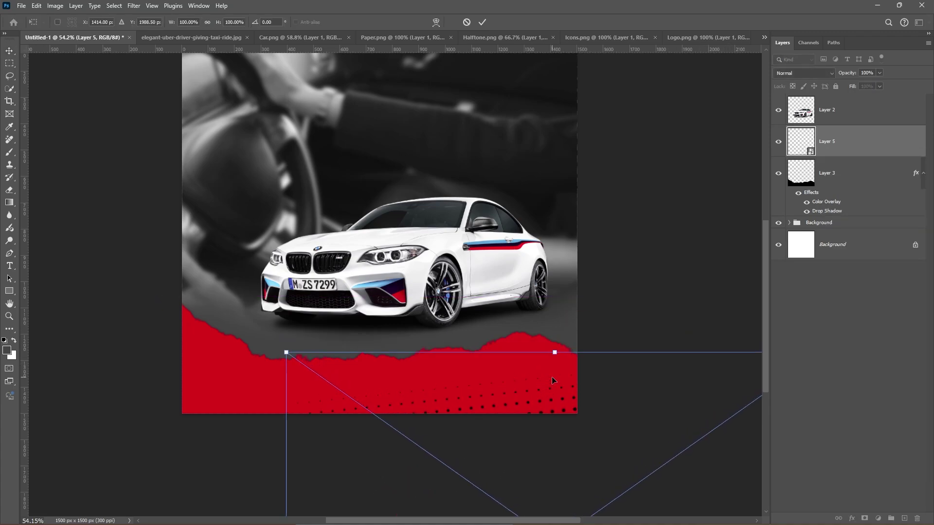
pyautogui.hotkey('shift', 'Right')
pyautogui.hotkey('shift', 'Right')
pyautogui.hotkey('shift', 'Right')
pyautogui.hotkey('shift', 'Right')
pyautogui.hotkey('shift', 'Down')
pyautogui.press('Return')
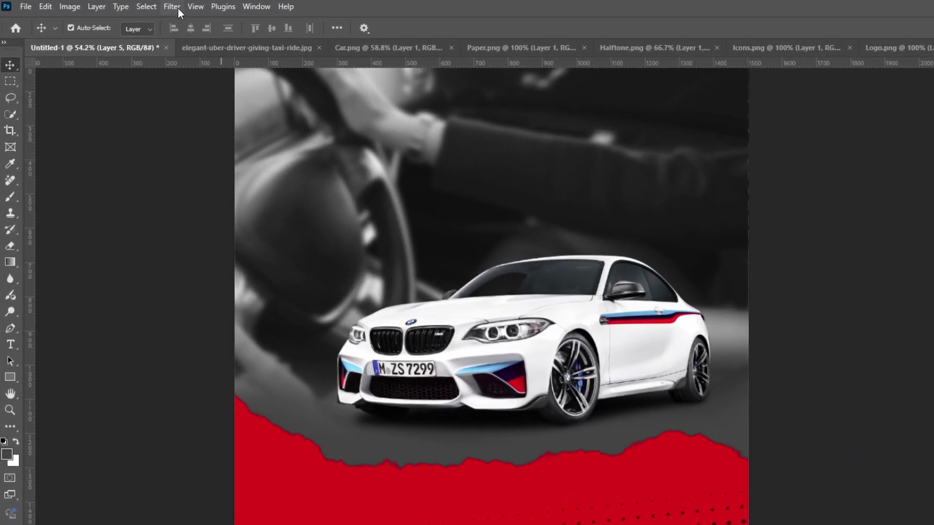
# Apply a Gaussian Blur with a 2.2 pixel radius to the halftone smart object.
pyautogui.click(177, 7)
pyautogui.moveTo(319, 179)
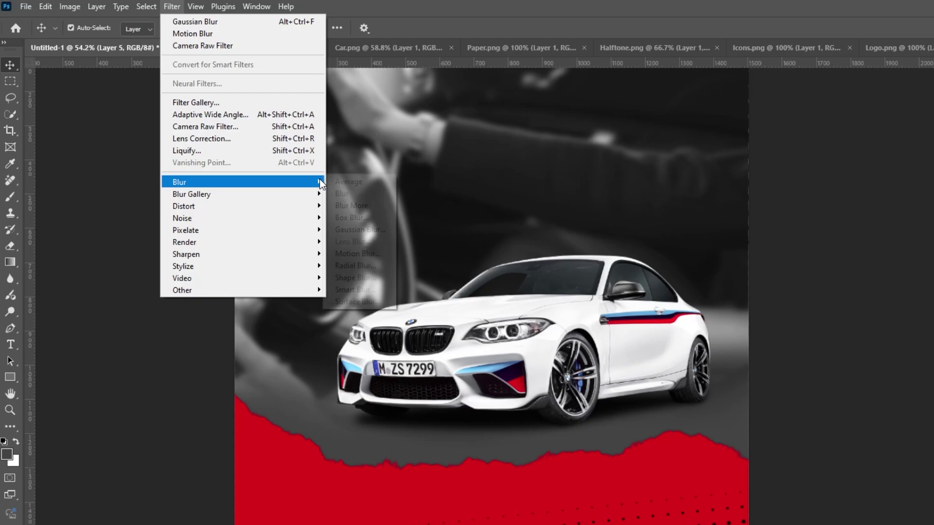
pyautogui.click(367, 225)
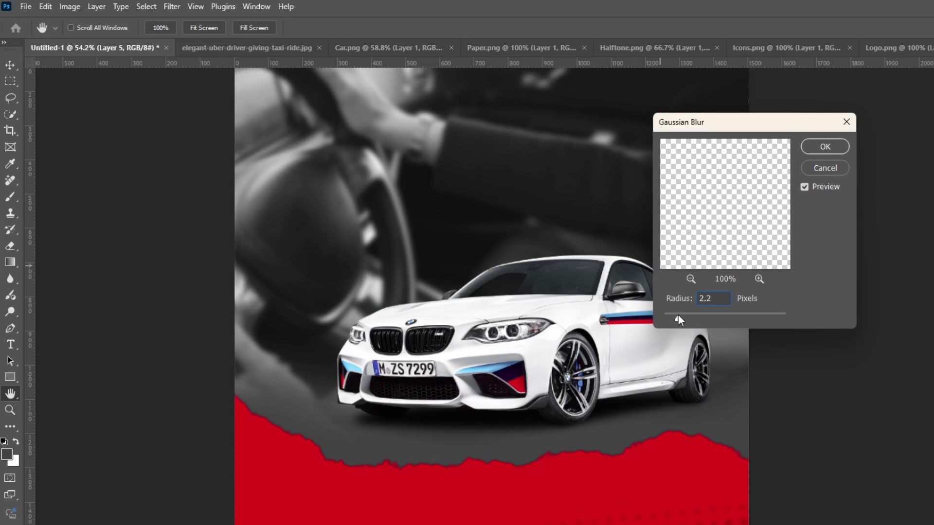
pyautogui.moveTo(678, 315); pyautogui.dragTo(678, 315)
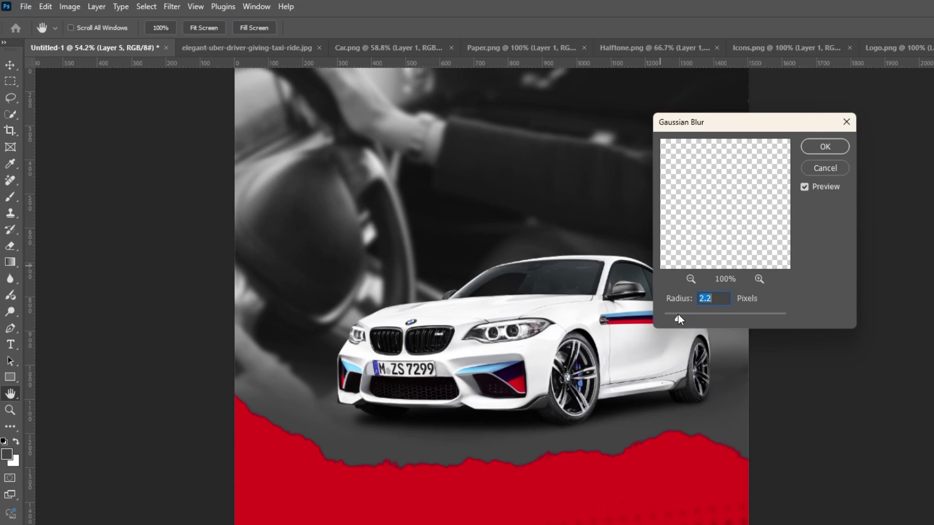
pyautogui.click(835, 146)
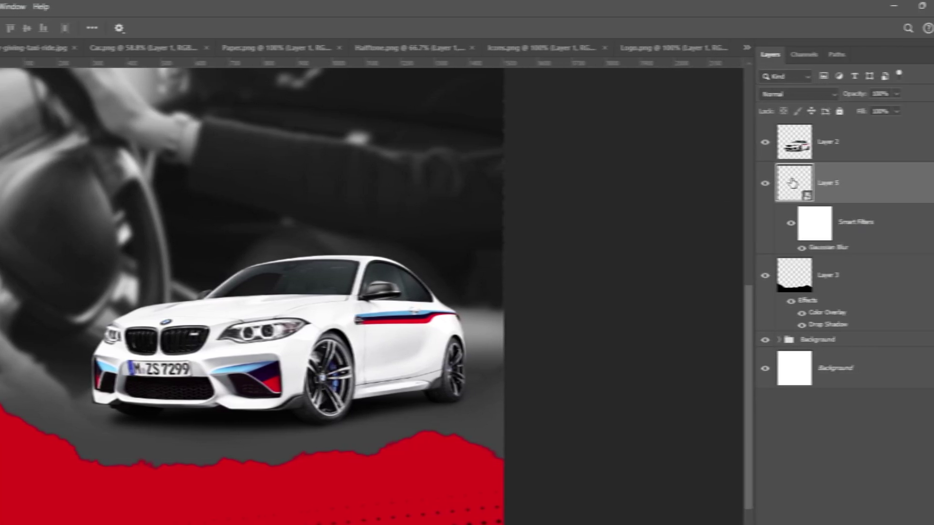
# Give the halftone a Color Overlay in dark gray 444444, sampled from the background beneath the car.
pyautogui.rightClick(803, 186)
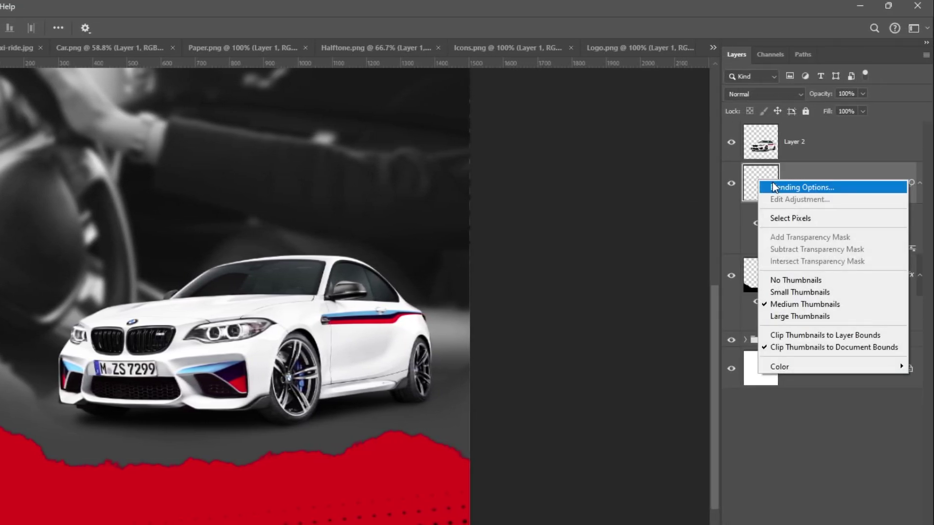
pyautogui.click(775, 188)
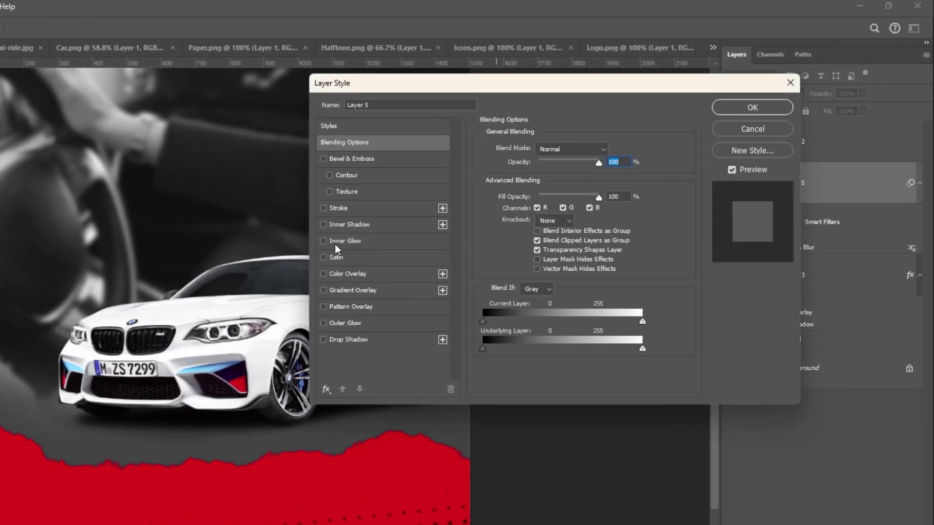
pyautogui.click(338, 276)
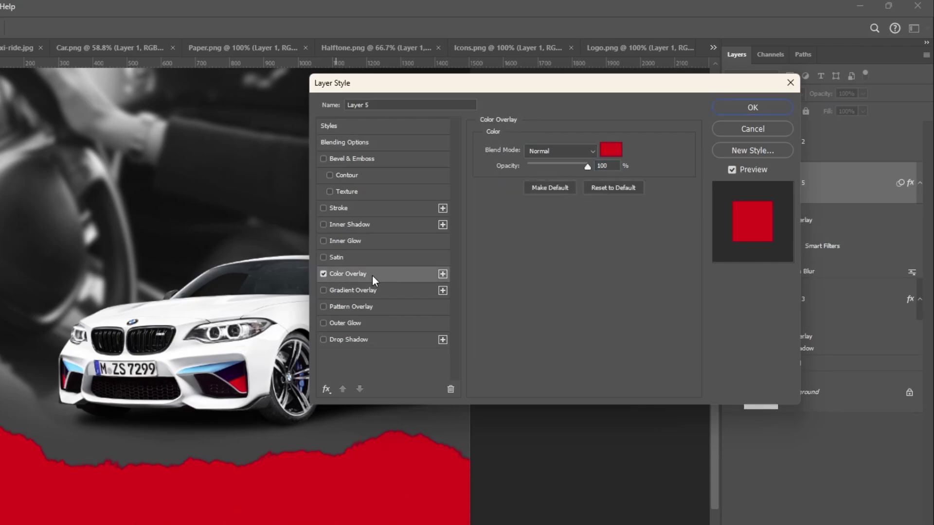
pyautogui.click(611, 150)
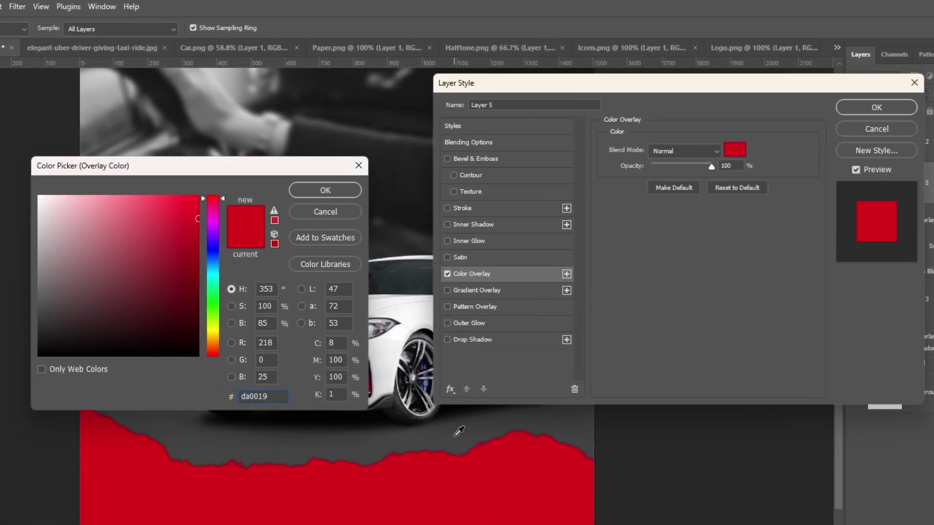
pyautogui.click(431, 431)
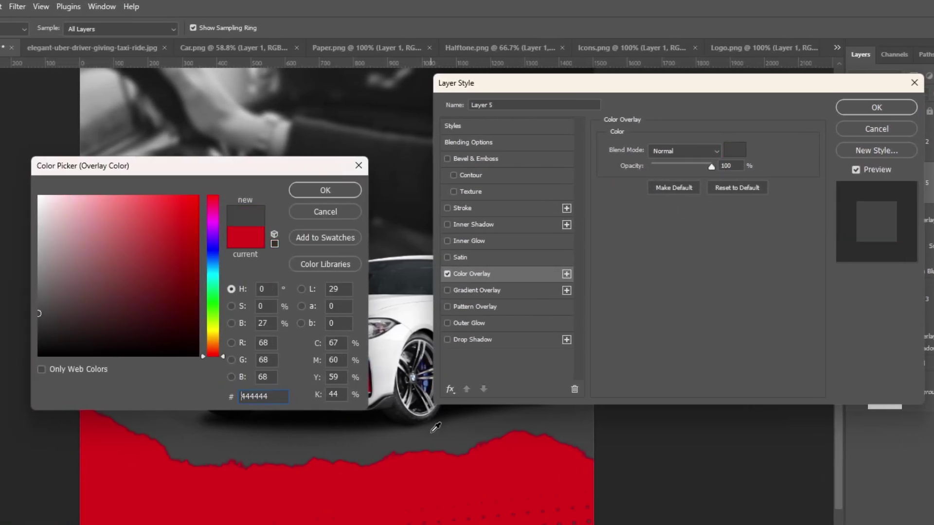
pyautogui.click(312, 191)
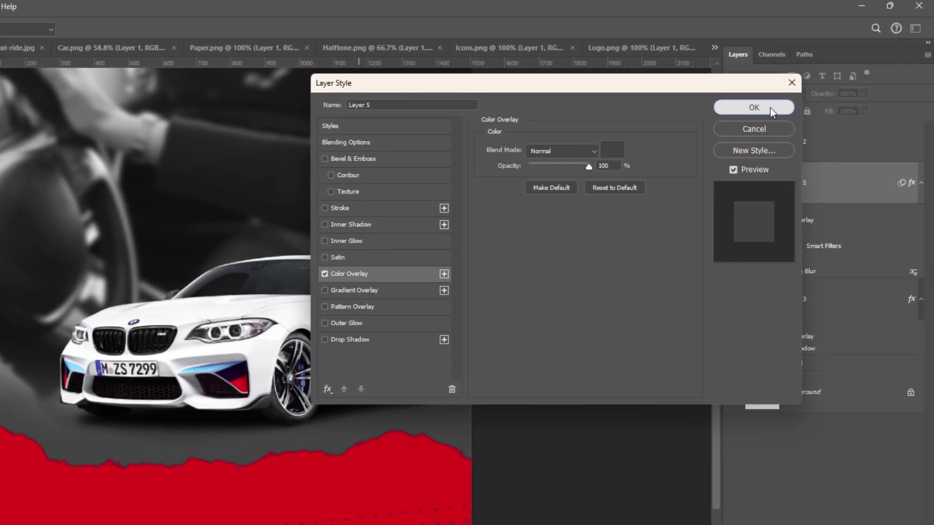
pyautogui.click(769, 107)
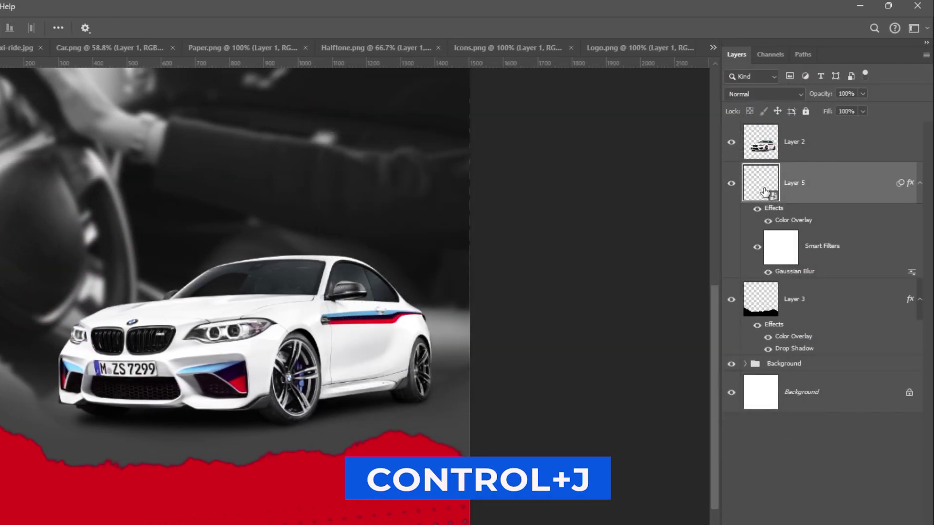
# Duplicate the halftone, rotate the copy to about 174°, and position its fading dots over the left end of the red paper.
pyautogui.hotkey('ctrl', 'j')
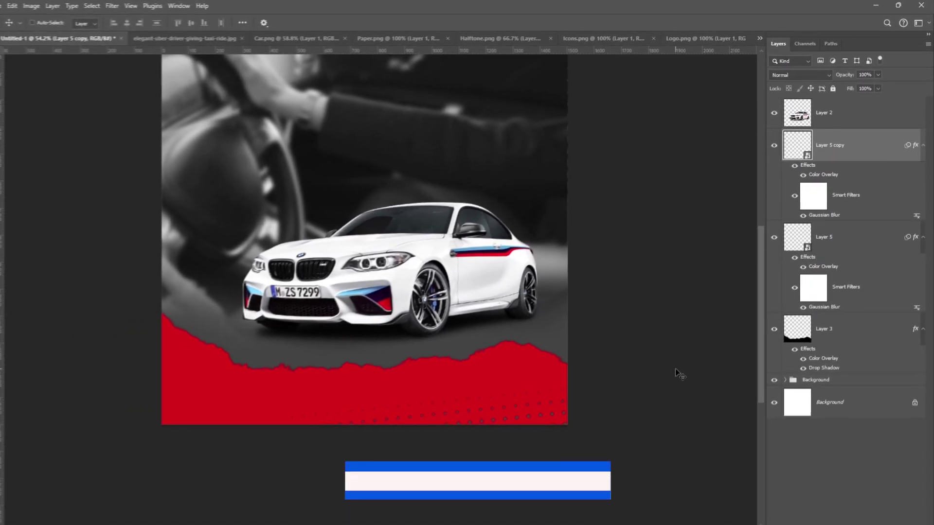
pyautogui.hotkey('ctrl', 't')
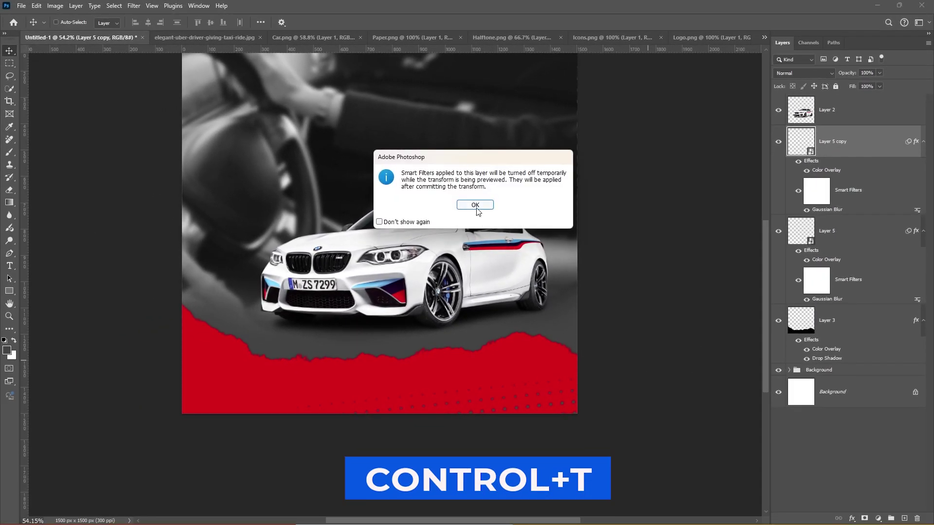
pyautogui.click(477, 209)
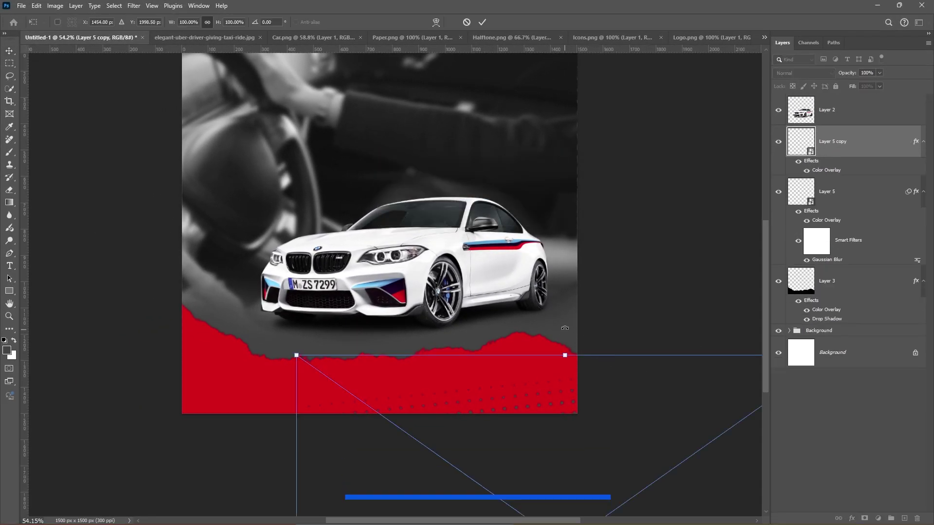
pyautogui.moveTo(572, 328); pyautogui.dragTo(751, 445)
pyautogui.moveTo(446, 454); pyautogui.dragTo(219, 298)
pyautogui.moveTo(579, 267); pyautogui.dragTo(360, 516)
pyautogui.moveTo(335, 348); pyautogui.dragTo(157, 180)
pyautogui.moveTo(496, 312); pyautogui.dragTo(499, 342)
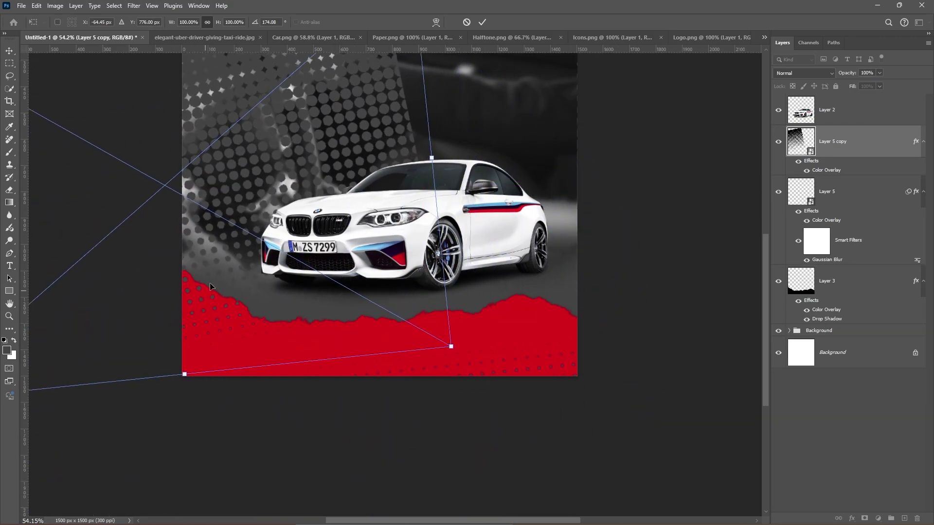
pyautogui.moveTo(209, 283); pyautogui.dragTo(221, 283)
pyautogui.press('Return')
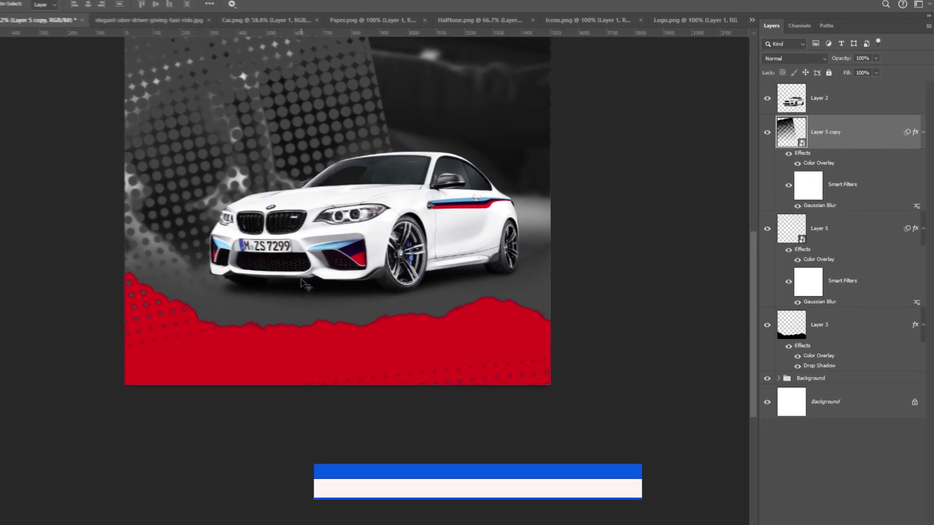
# Mask the duplicated halftone with the torn paper's outline so its dots show only within the red paper.
pyautogui.click(766, 338)
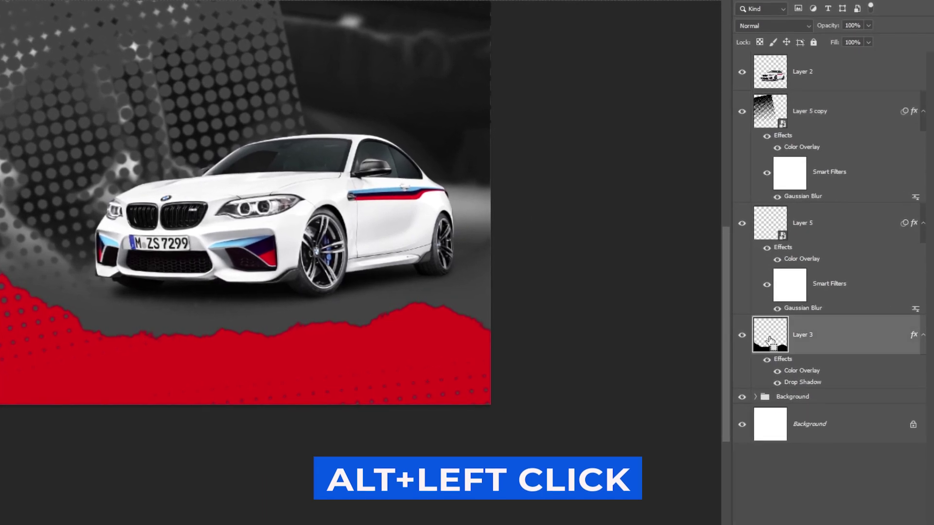
pyautogui.keyDown('ctrl'); pyautogui.click(766, 339); pyautogui.keyUp('ctrl')
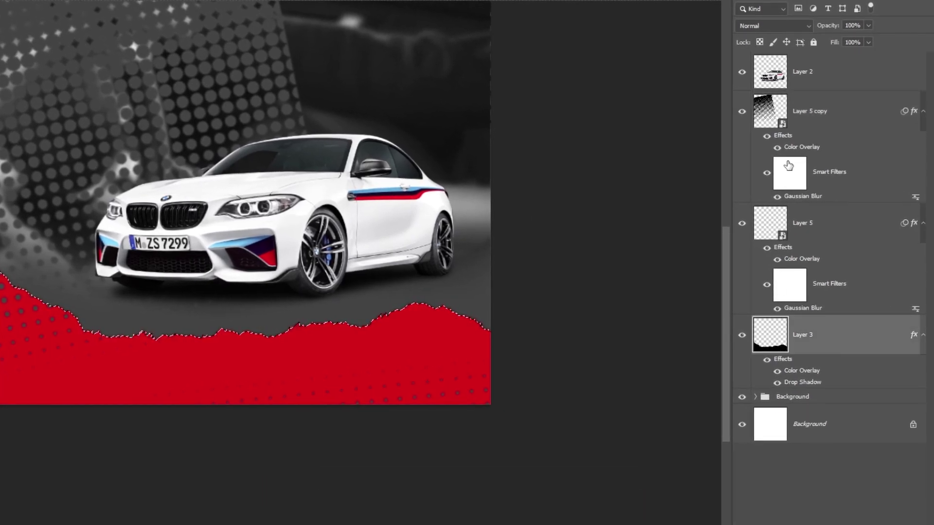
pyautogui.click(812, 122)
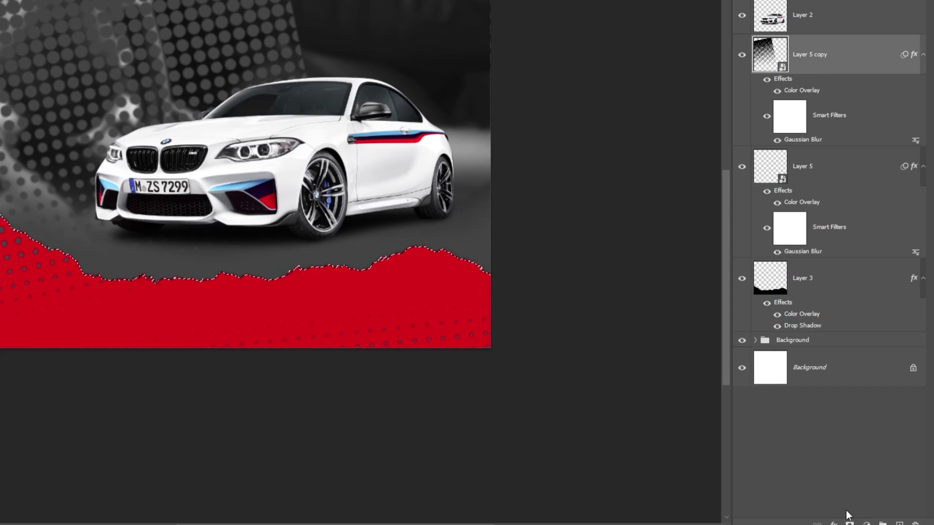
pyautogui.click(850, 518)
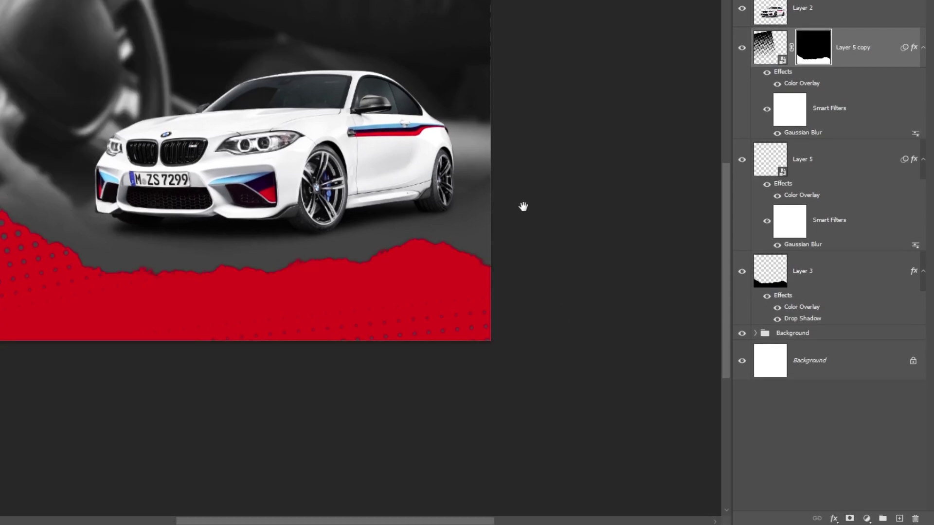
# Group the two halftone layers with the red paper layer and name the group Torn Paper.
pyautogui.moveTo(522, 207); pyautogui.dragTo(527, 324)
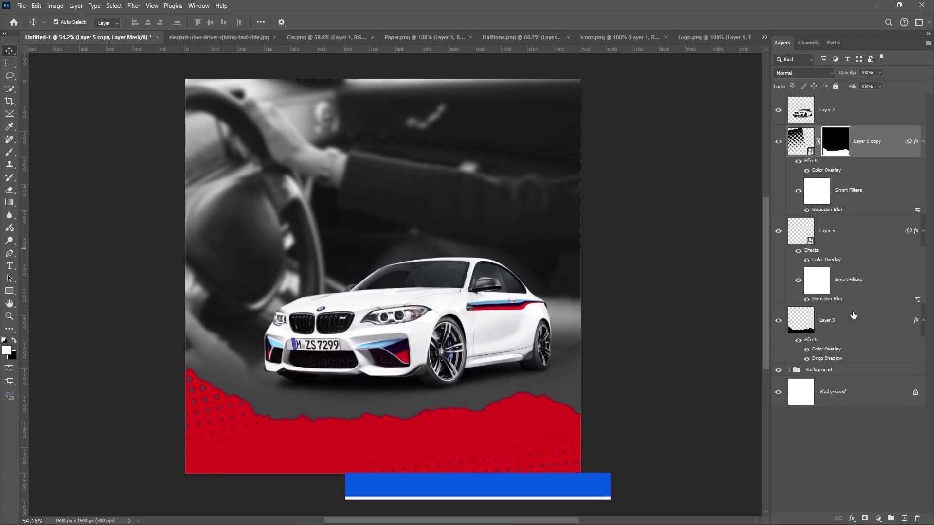
pyautogui.keyDown('shift'); pyautogui.click(857, 326); pyautogui.keyUp('shift')
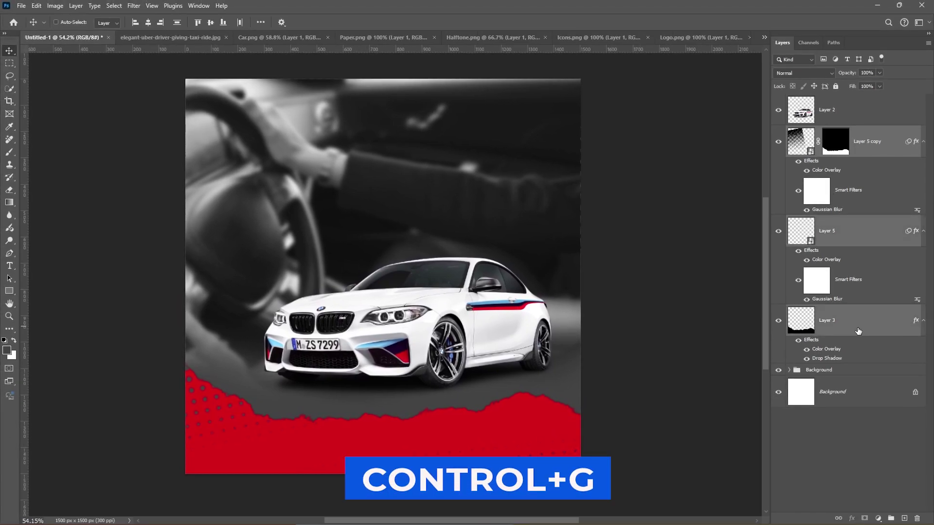
pyautogui.hotkey('ctrl', 'g')
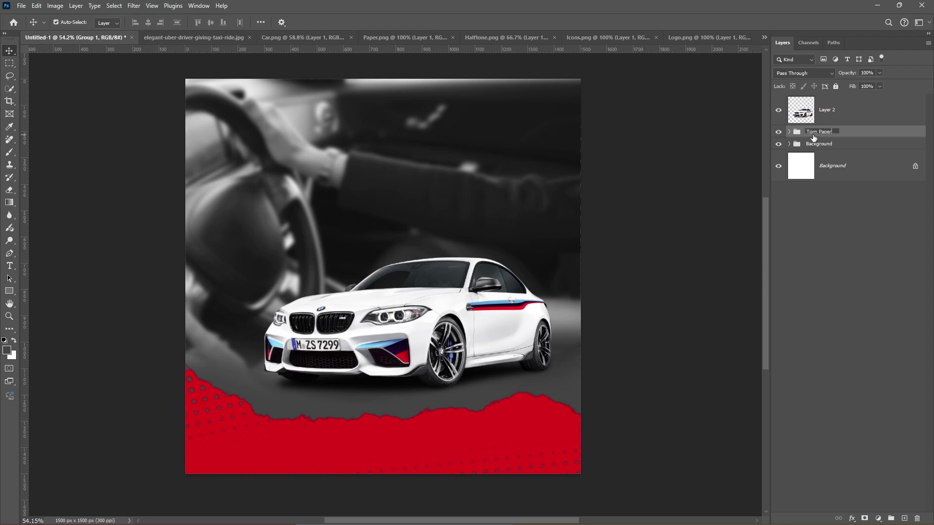
pyautogui.press('Return')
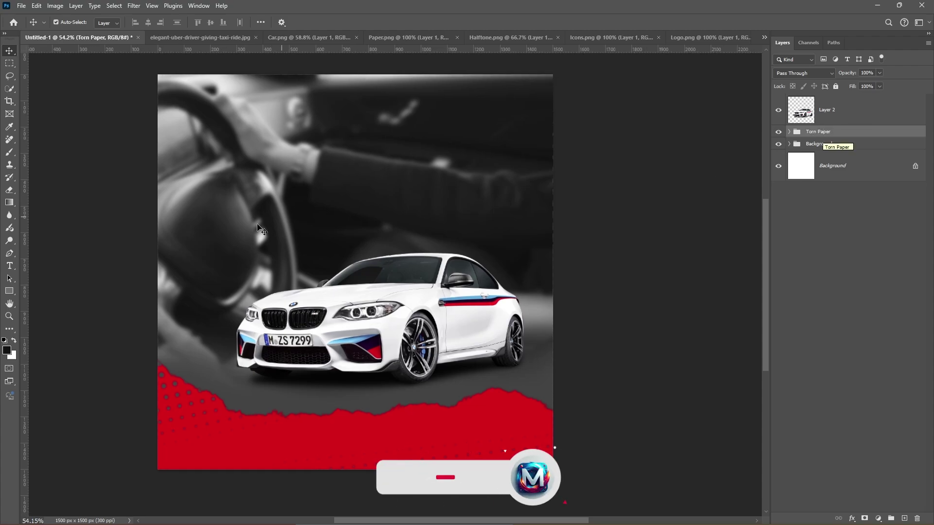
# Draw an upright rectangle about 553 x 931 px behind the car, directly above the Torn Paper group.
pyautogui.click(7, 294)
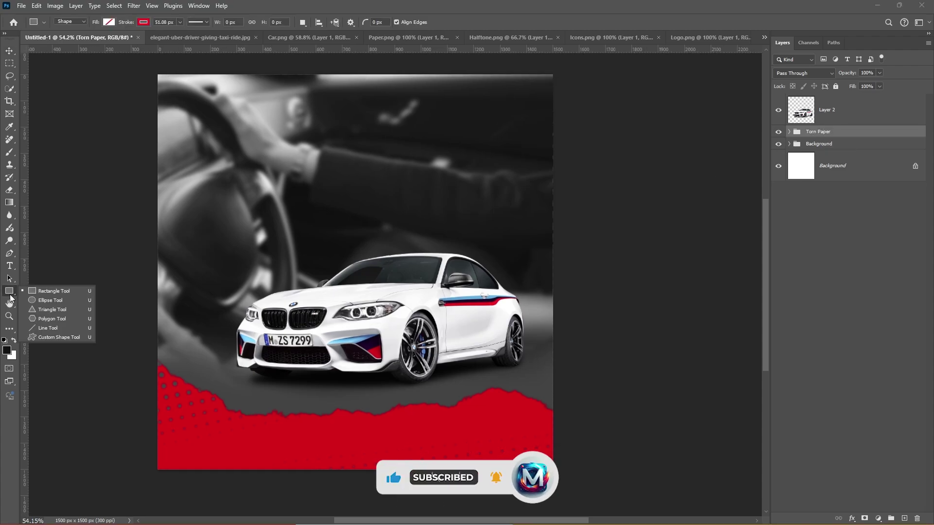
pyautogui.click(39, 293)
pyautogui.moveTo(369, 102); pyautogui.dragTo(515, 347)
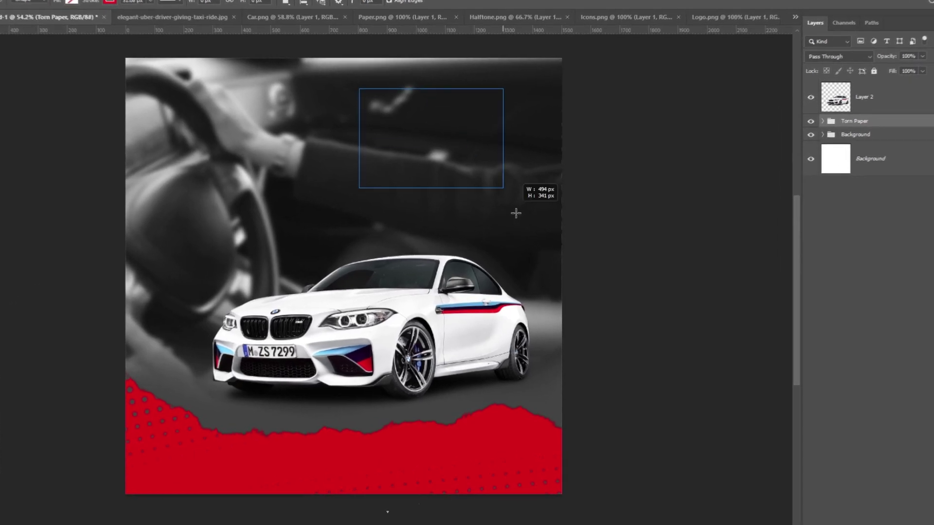
pyautogui.moveTo(529, 378); pyautogui.dragTo(529, 378)
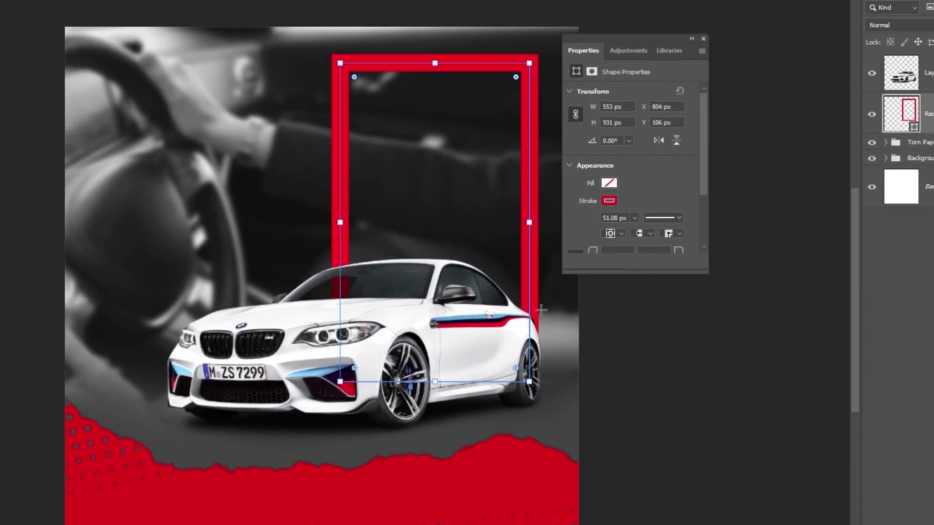
# Give the rectangle no fill and a red f4001f stroke.
pyautogui.click(607, 184)
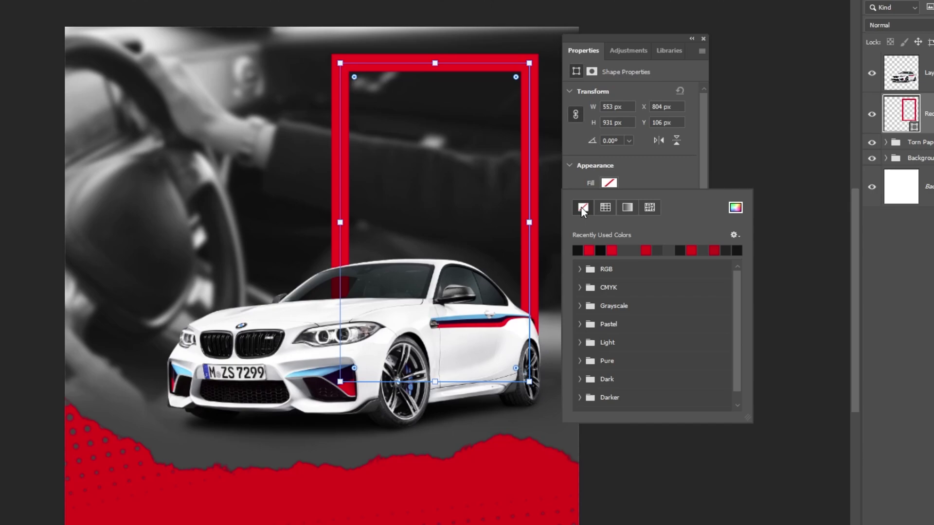
pyautogui.click(635, 176)
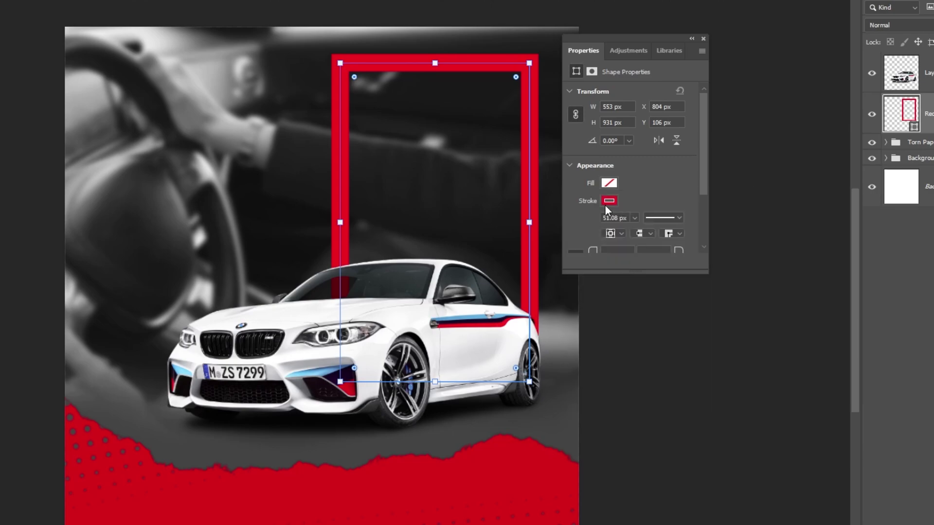
pyautogui.click(607, 202)
pyautogui.click(734, 226)
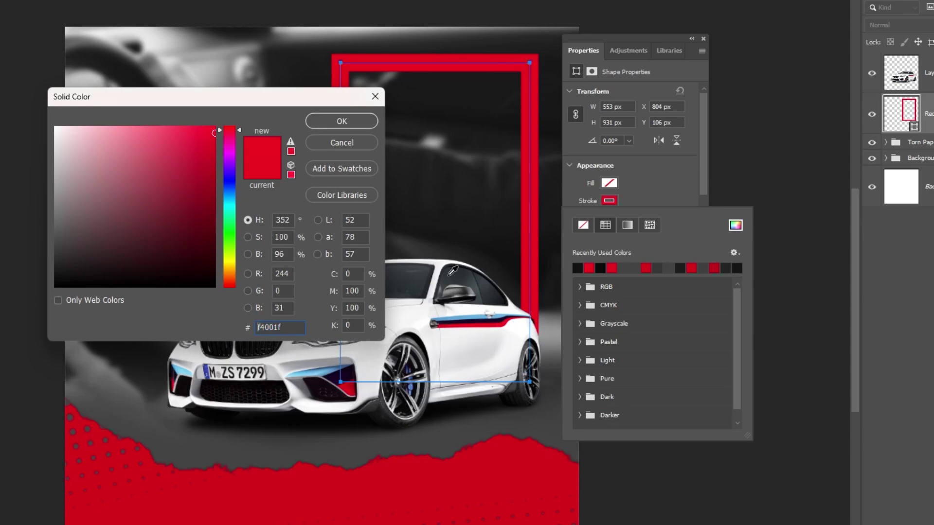
pyautogui.click(358, 124)
pyautogui.click(650, 170)
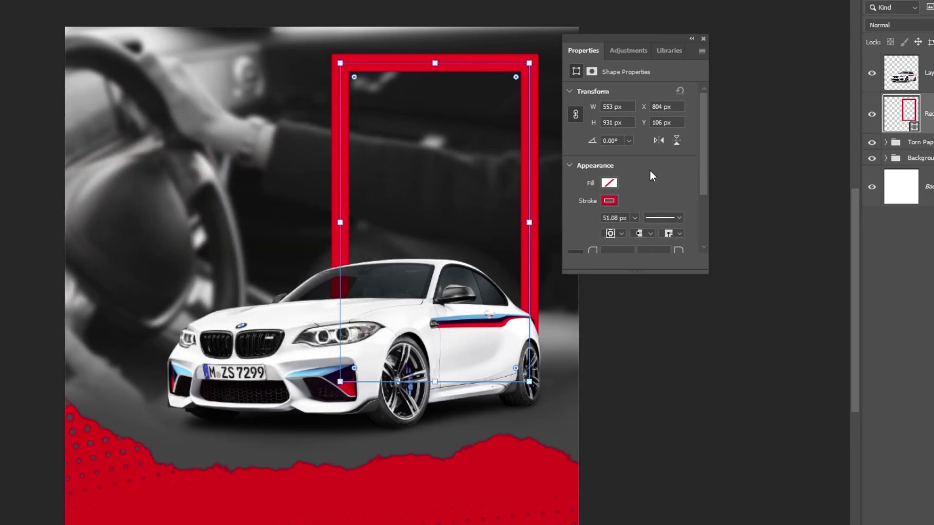
pyautogui.click(703, 39)
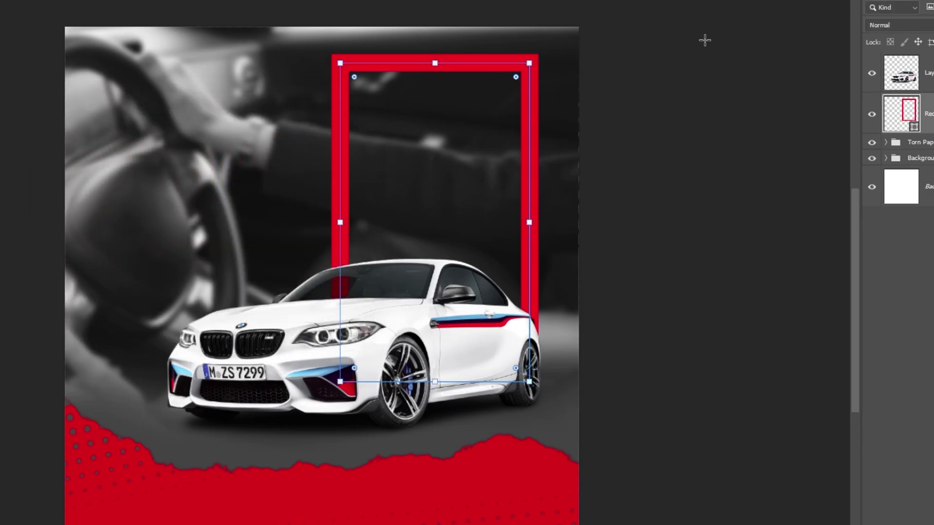
# Widen the red frame by extending its left side toward the steering wheel, and rasterize its layer.
pyautogui.moveTo(341, 224); pyautogui.dragTo(271, 224)
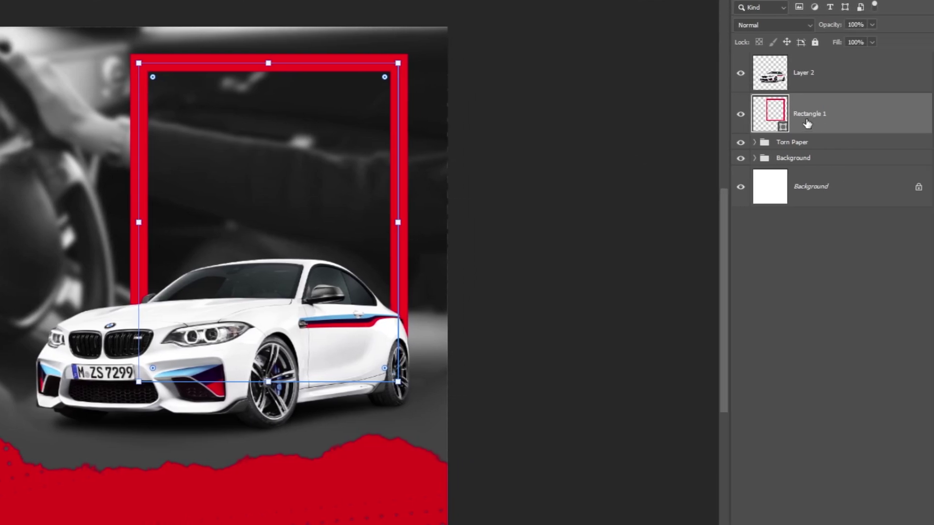
pyautogui.rightClick(831, 125)
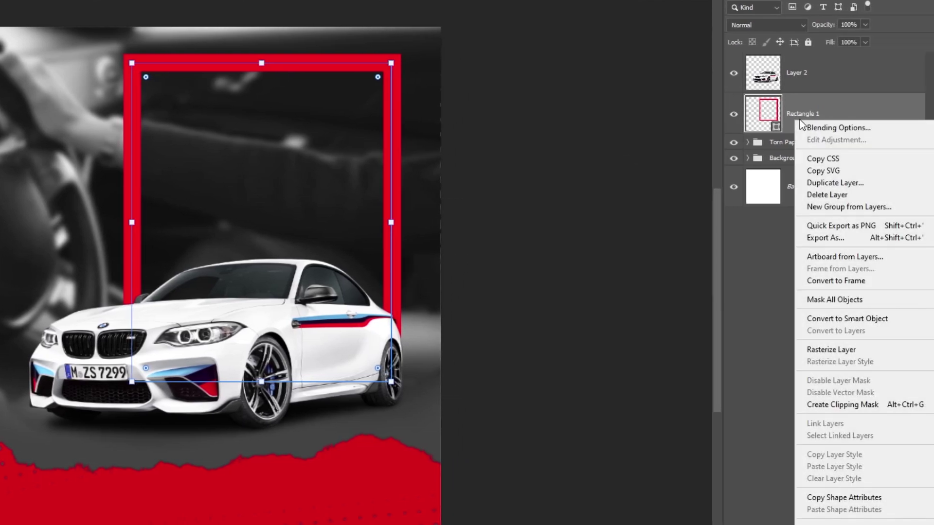
pyautogui.click(817, 350)
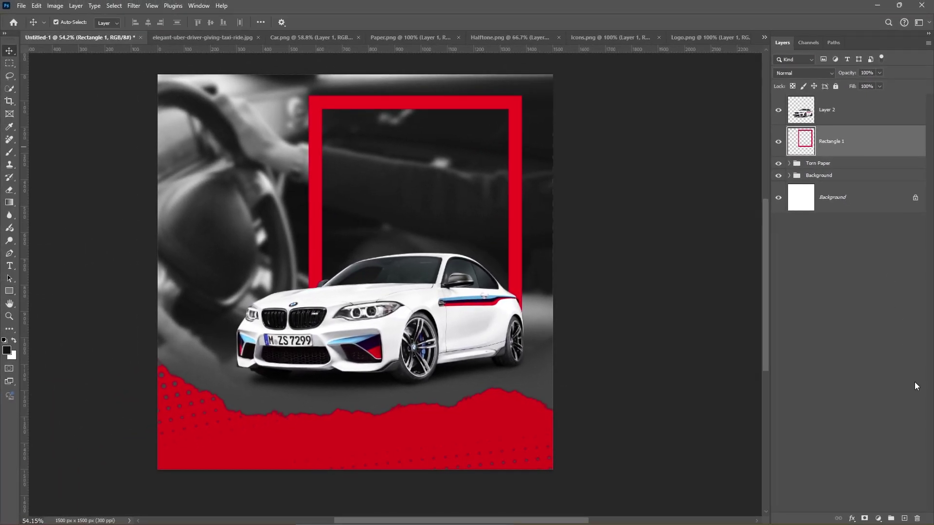
# Add a new layer above the red frame and set the brush color to near-black 0b0b0b.
pyautogui.click(904, 518)
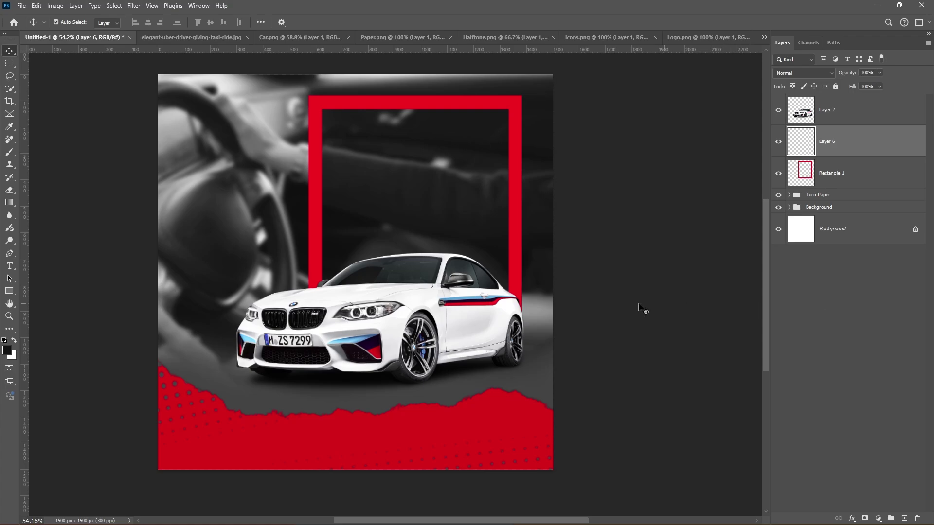
pyautogui.press('b')
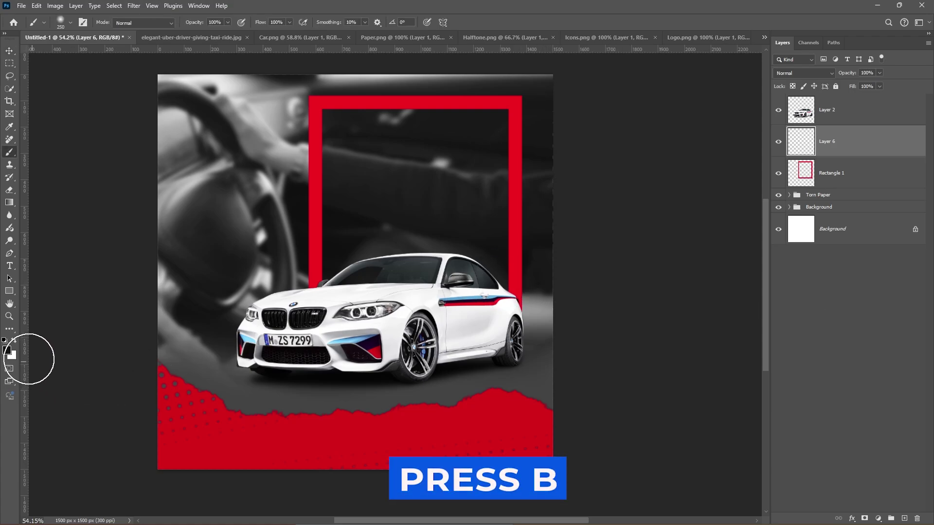
pyautogui.click(7, 350)
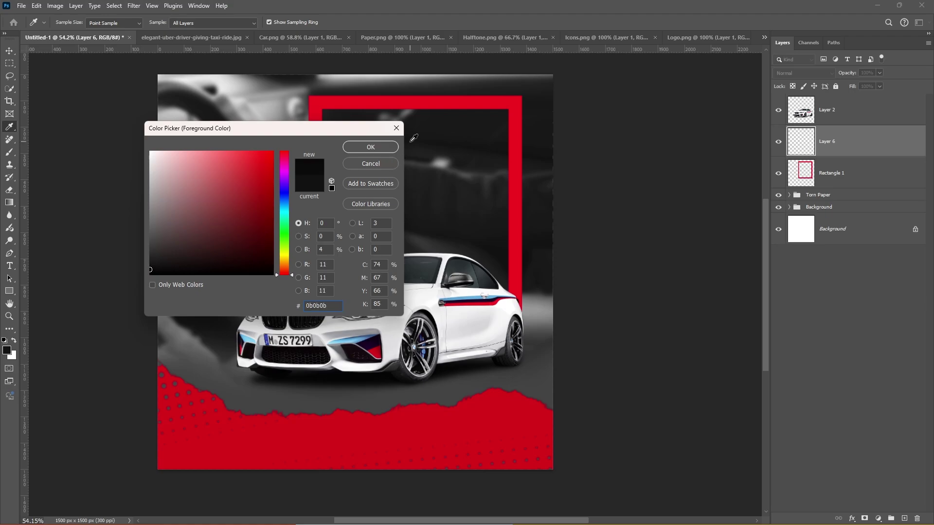
pyautogui.click(370, 147)
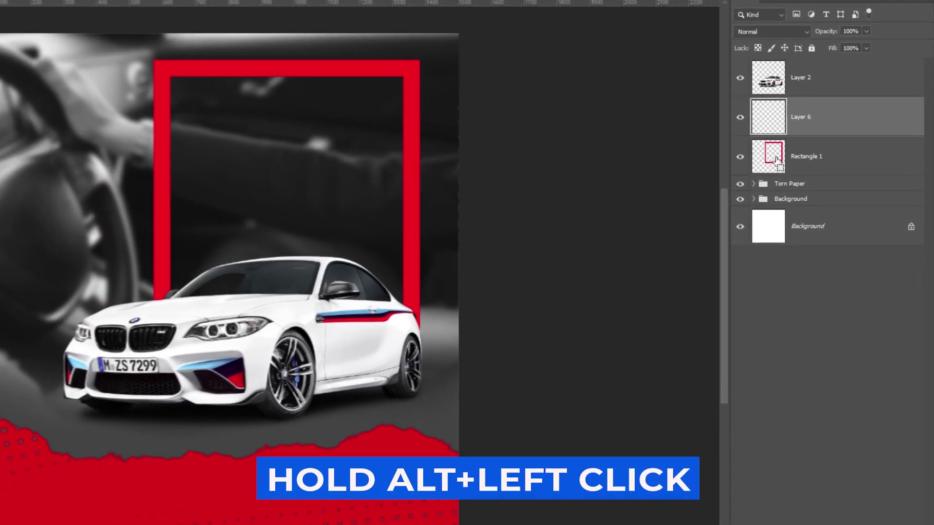
# Load the frame's outline as a selection, paint a soft dark fade over its lower part with an enlarged brush, and deselect.
pyautogui.keyDown('ctrl'); pyautogui.click(776, 160); pyautogui.keyUp('ctrl')
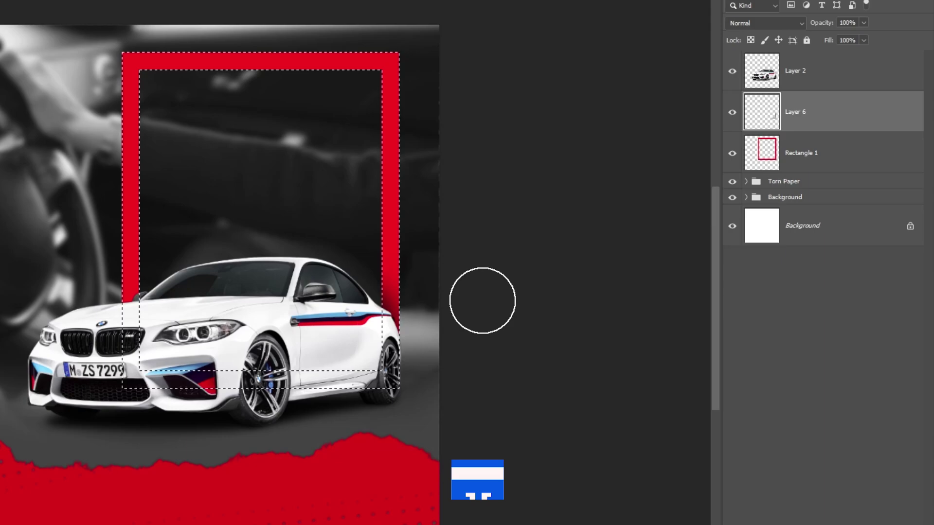
pyautogui.press(']')
pyautogui.press(']')
pyautogui.press(']')
pyautogui.press(']')
pyautogui.press(']')
pyautogui.click(299, 351)
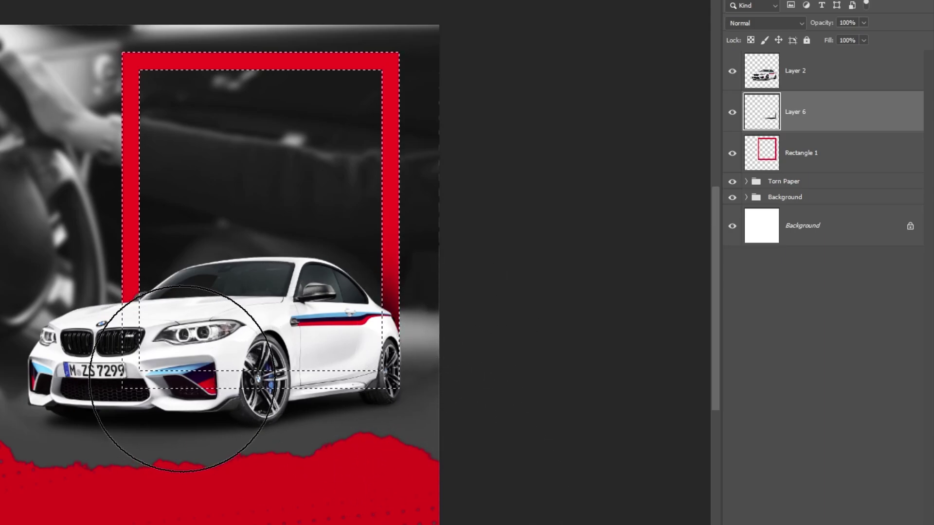
pyautogui.moveTo(211, 337)
pyautogui.mouseDown()
pyautogui.moveTo(33, 449)
pyautogui.moveTo(135, 433)
pyautogui.moveTo(187, 369)
pyautogui.moveTo(38, 448)
pyautogui.moveTo(188, 455)
pyautogui.moveTo(302, 419)
pyautogui.mouseUp()
pyautogui.hotkey('ctrl', 'd')
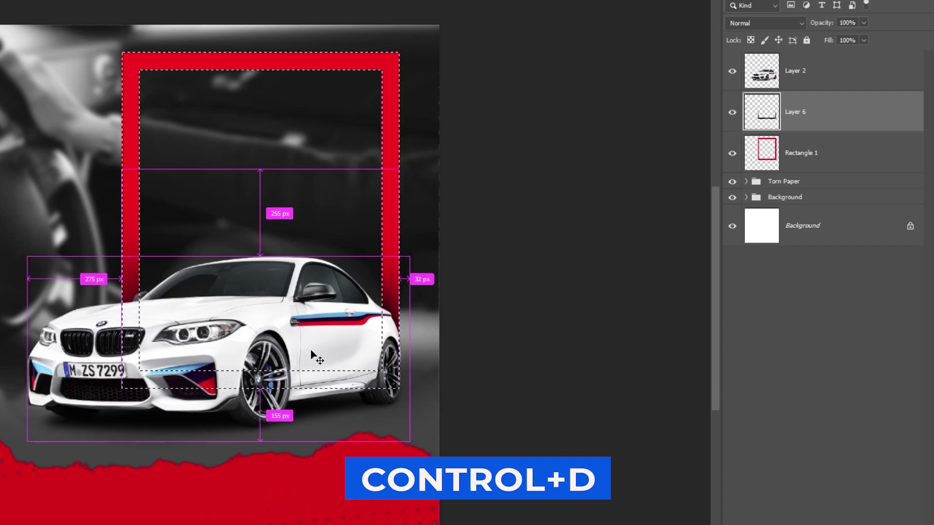
# Group the car, dark fade and red frame layers.
pyautogui.moveTo(474, 341); pyautogui.dragTo(460, 334)
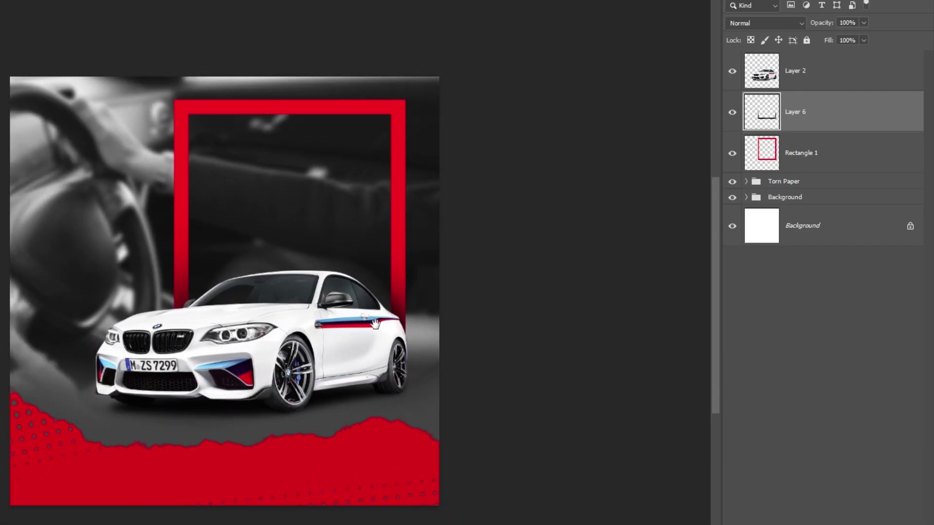
pyautogui.moveTo(376, 323); pyautogui.dragTo(415, 312)
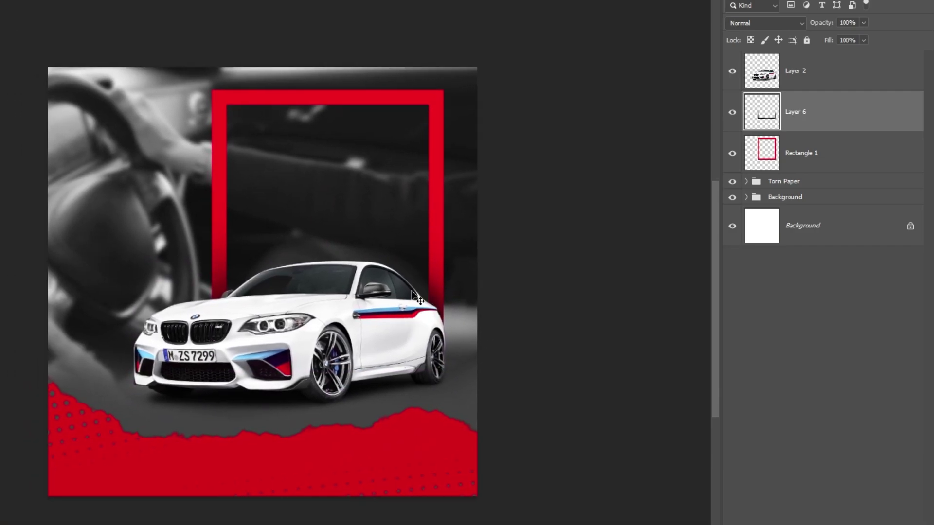
pyautogui.click(828, 78)
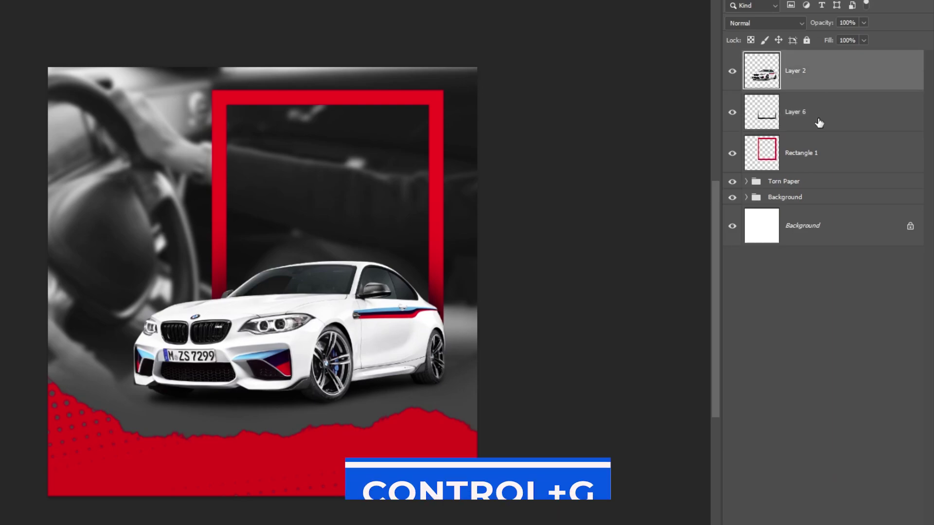
pyautogui.keyDown('shift'); pyautogui.click(816, 158); pyautogui.keyUp('shift')
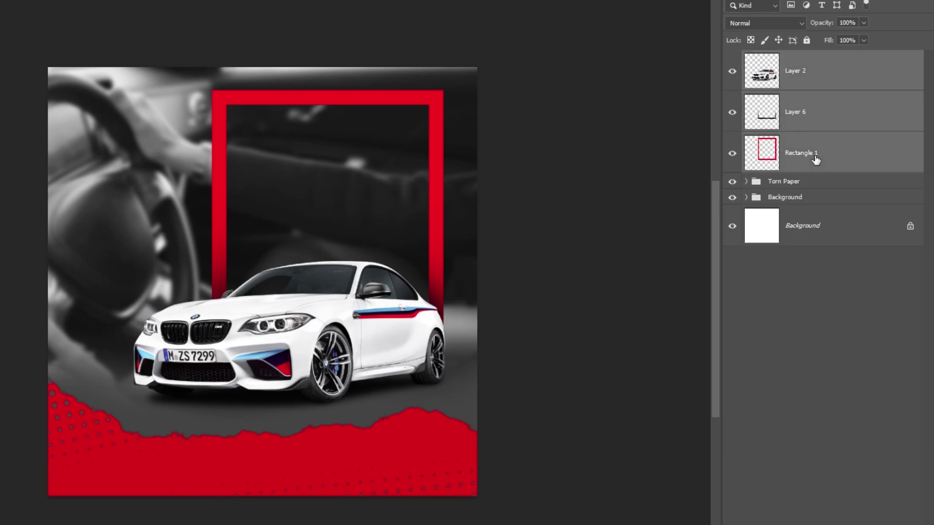
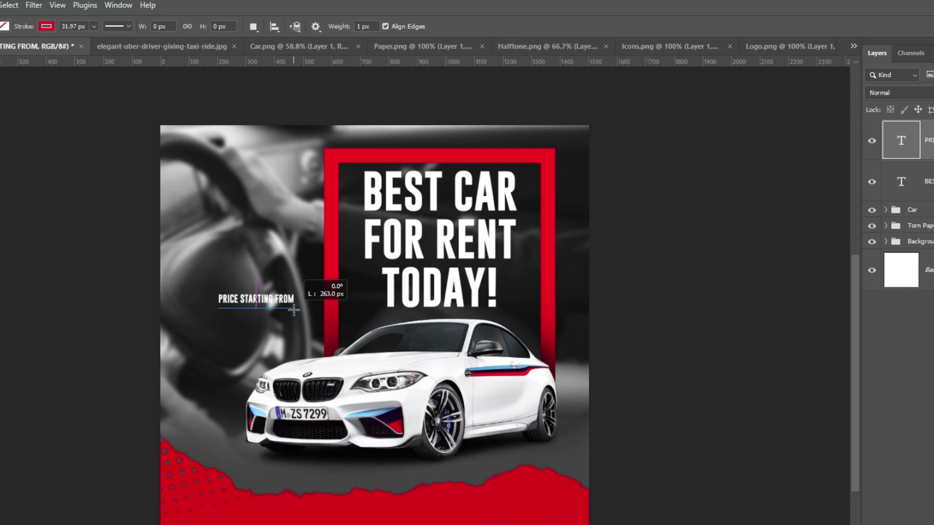
# Draw a thin red horizontal line about 263 px long just beneath the PRICE STARTING FROM text.
pyautogui.moveTo(293, 309); pyautogui.dragTo(294, 309)
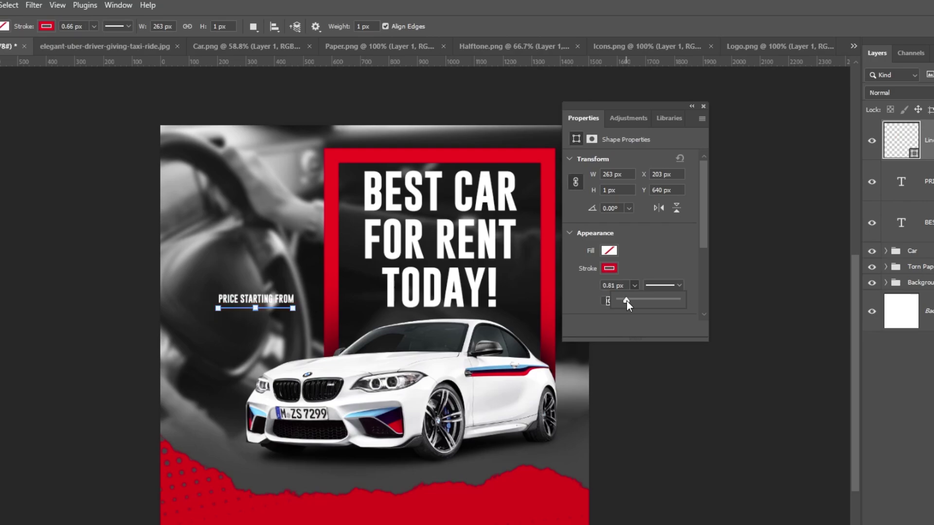
pyautogui.click(702, 106)
pyautogui.press('z')
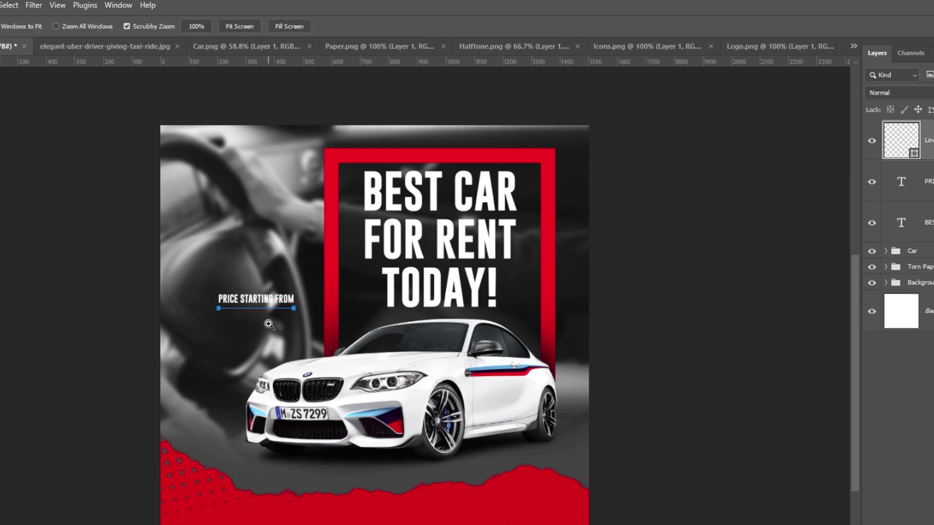
# Fine-tune the PRICE STARTING FROM text and its red underline so they sit close together and line up.
pyautogui.moveTo(272, 325); pyautogui.dragTo(334, 333)
pyautogui.press('v')
pyautogui.moveTo(275, 277); pyautogui.dragTo(272, 266)
pyautogui.moveTo(348, 268); pyautogui.dragTo(348, 267)
pyautogui.hotkey('ctrl', 'z')
pyautogui.click(932, 154)
pyautogui.hotkey('ctrl', 't')
pyautogui.press('Return')
pyautogui.click(317, 324)
pyautogui.scroll(-3, 322, 330)
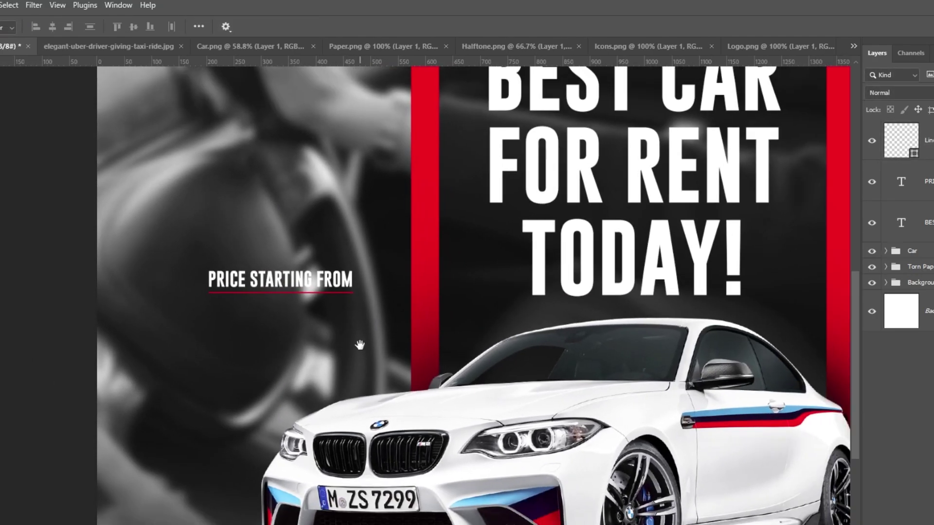
# Add the price text $59,99 below the red underline.
pyautogui.press('t')
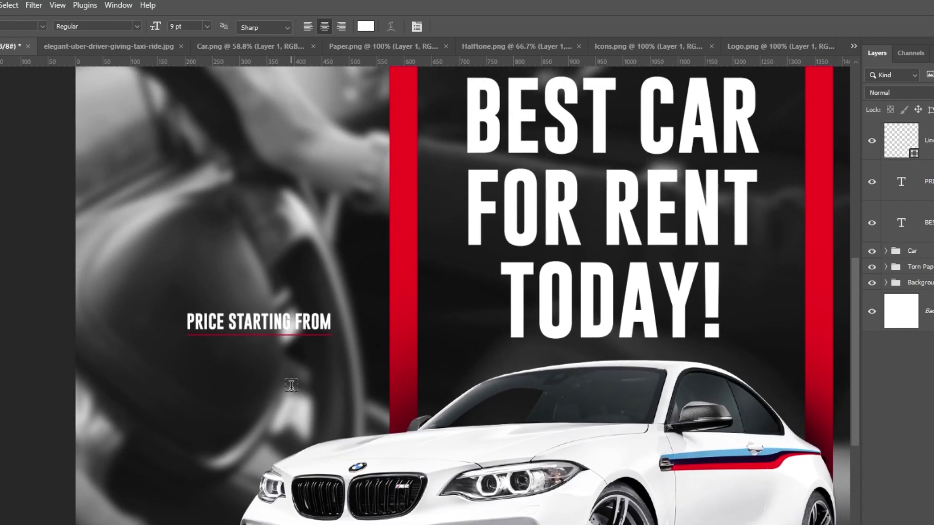
pyautogui.click(247, 389)
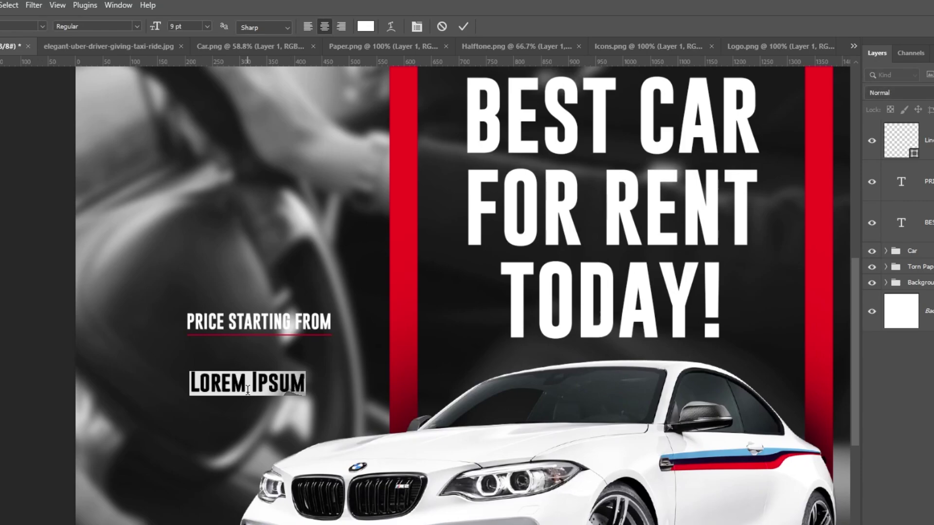
pyautogui.write('$59.99')
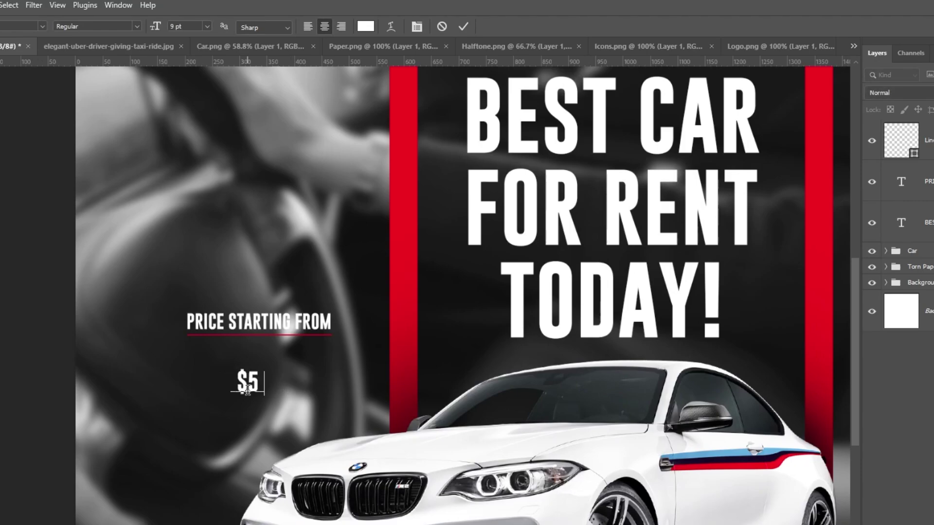
# Format the decimal digits 99 and the $ sign of the price as superscript.
pyautogui.click(418, 27)
pyautogui.moveTo(255, 379); pyautogui.dragTo(279, 378)
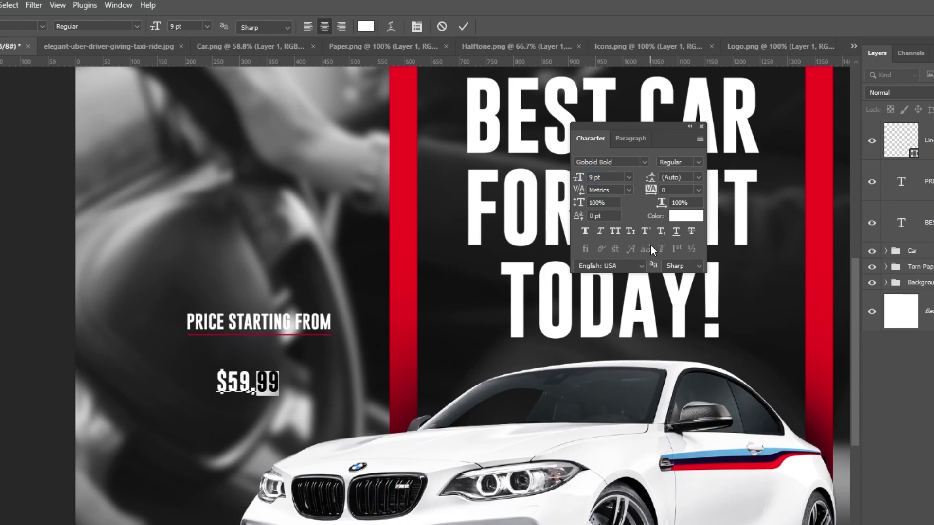
pyautogui.click(646, 230)
pyautogui.press('Home')
pyautogui.hotkey('shift', 'Right')
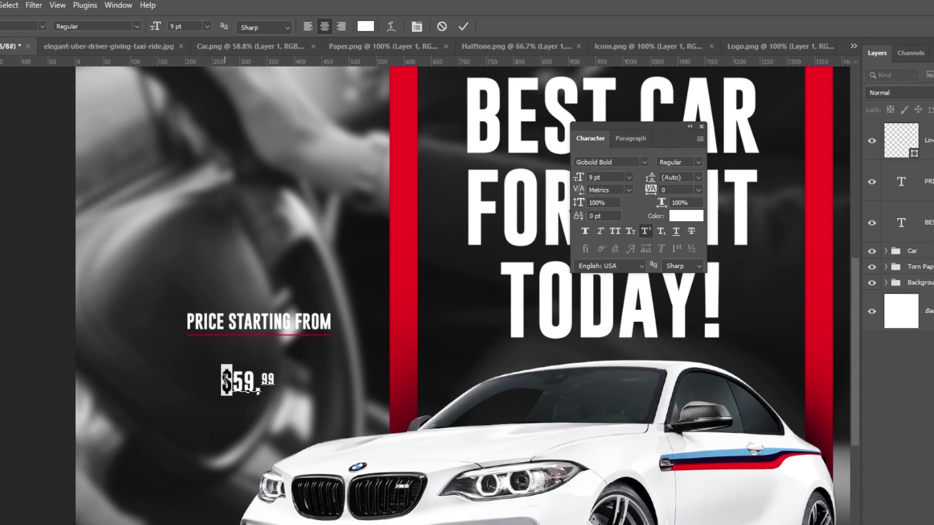
pyautogui.click(646, 230)
pyautogui.click(700, 126)
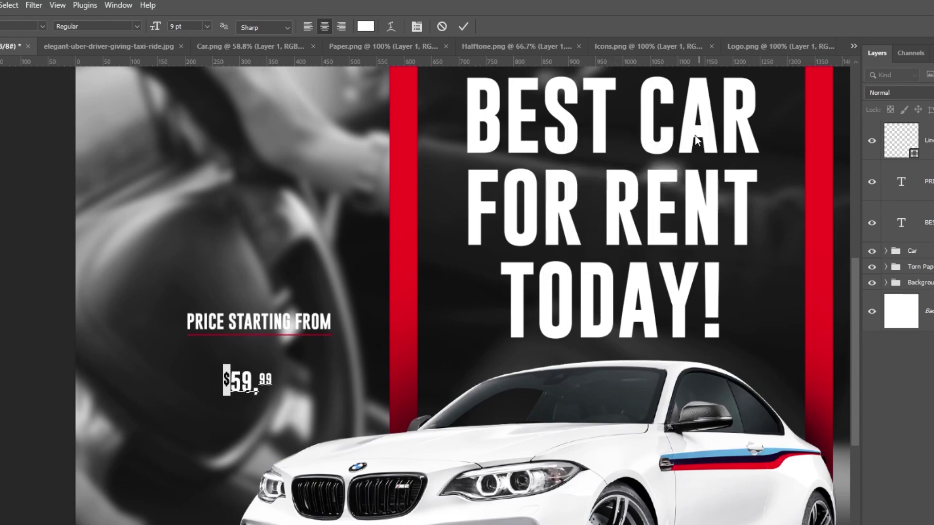
# Enlarge the price to about the width of the PRICE STARTING FROM text and place it directly under the red line.
pyautogui.hotkey('ctrl', 'Return')
pyautogui.press('v')
pyautogui.hotkey('ctrl', 't')
pyautogui.moveTo(283, 397); pyautogui.dragTo(330, 368)
pyautogui.press('Return')
pyautogui.press('z')
pyautogui.moveTo(573, 360); pyautogui.dragTo(534, 357)
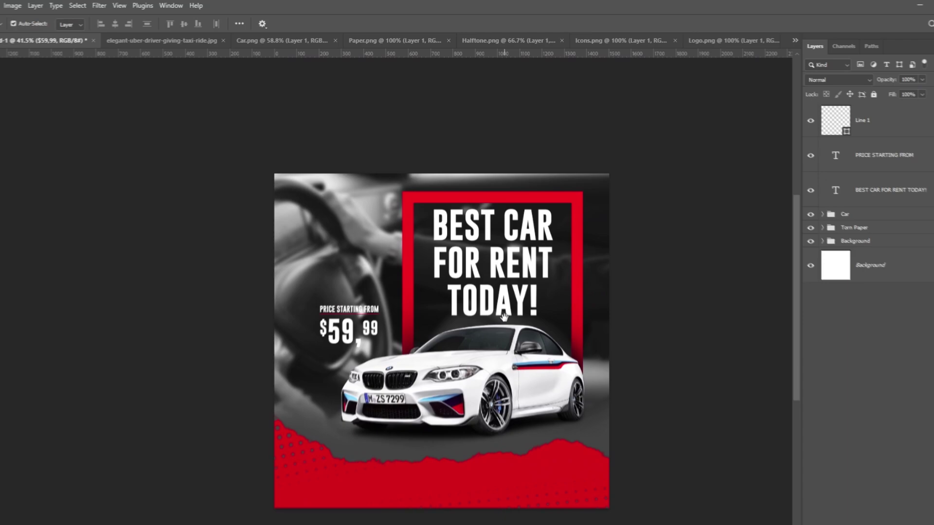
pyautogui.scroll(1, 906, 152)
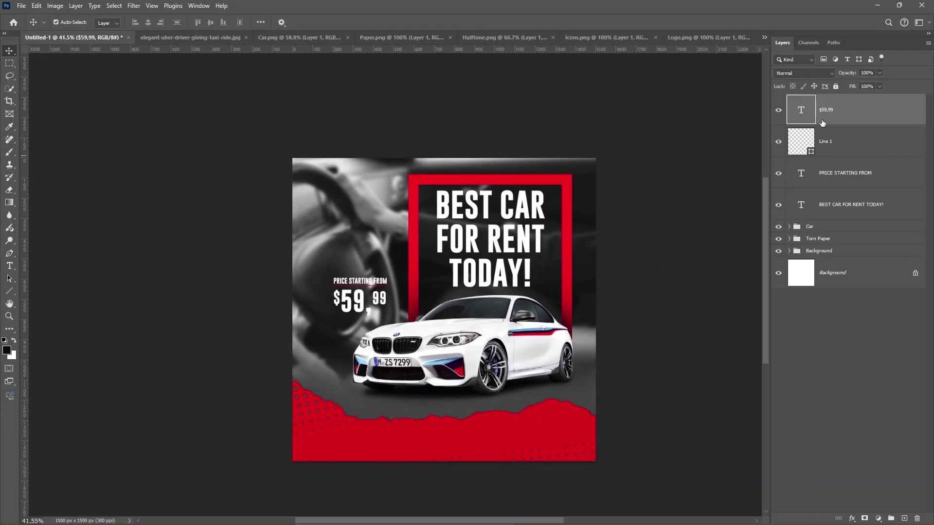
# Group the price, line and both caption layers and name the group Text.
pyautogui.keyDown('shift'); pyautogui.click(839, 203); pyautogui.keyUp('shift')
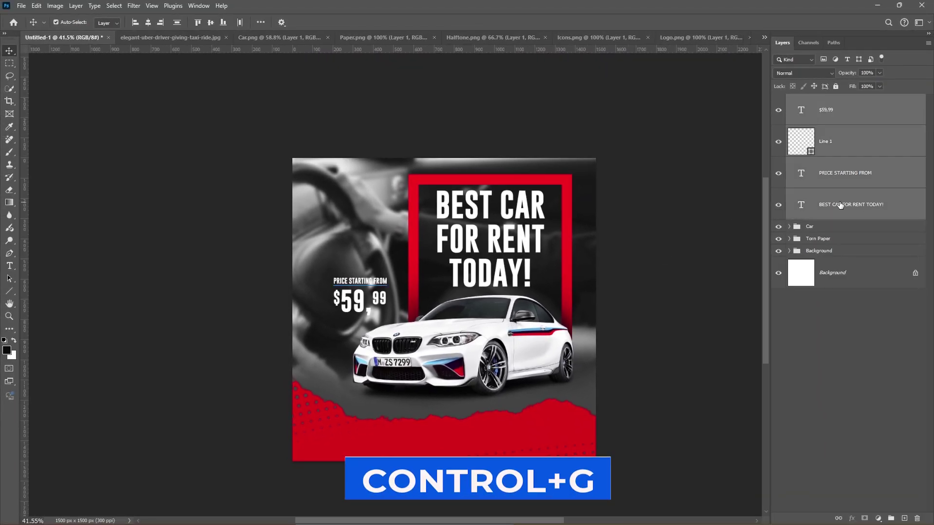
pyautogui.hotkey('ctrl', 'g')
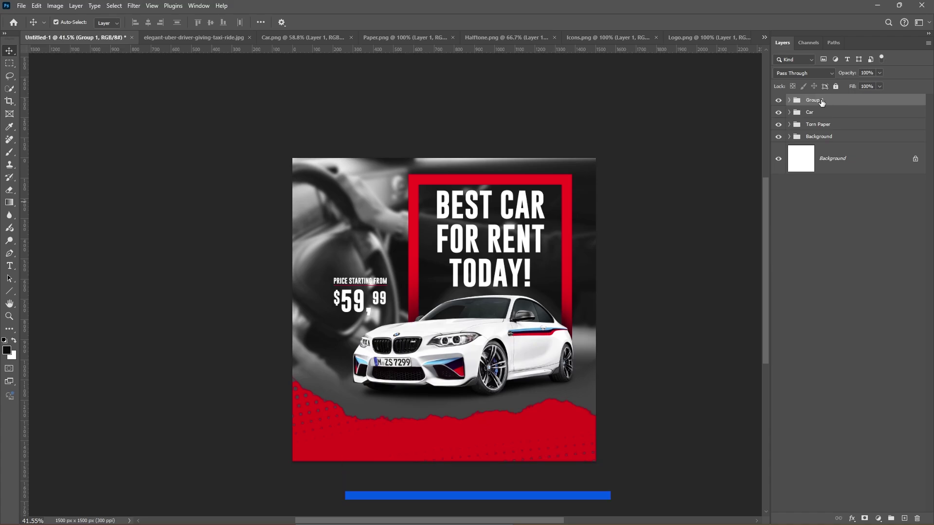
pyautogui.doubleClick(815, 99)
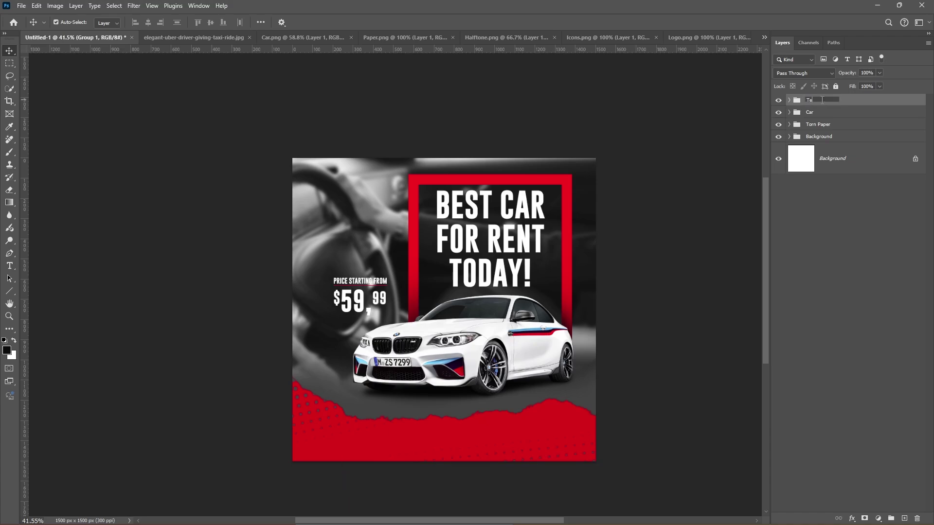
pyautogui.write('Text')
pyautogui.press('Return')
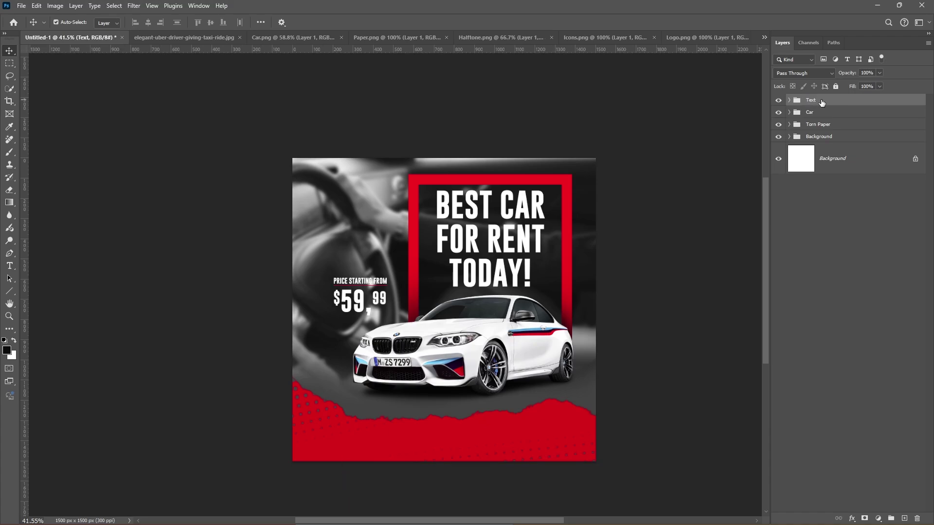
# Duplicate the torn paper layer and its two halftone layers inside the Torn Paper group.
pyautogui.click(789, 124)
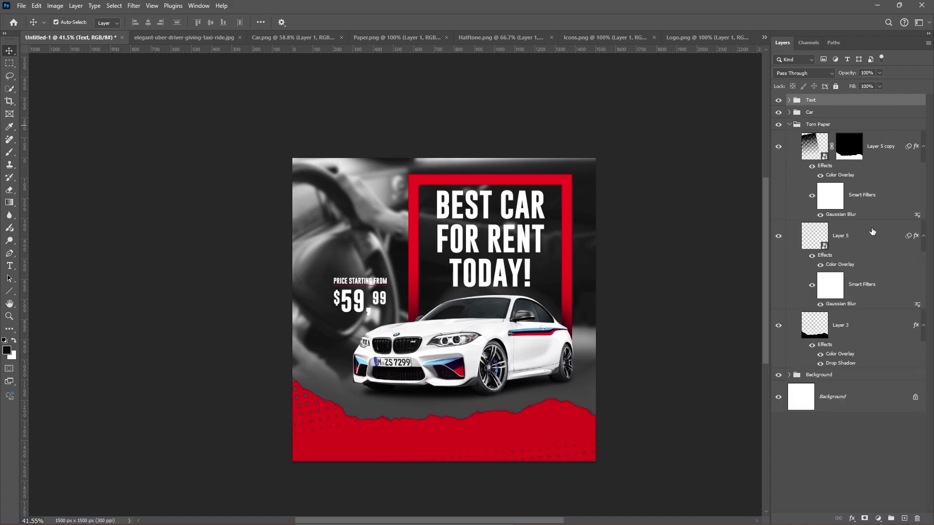
pyautogui.click(820, 336)
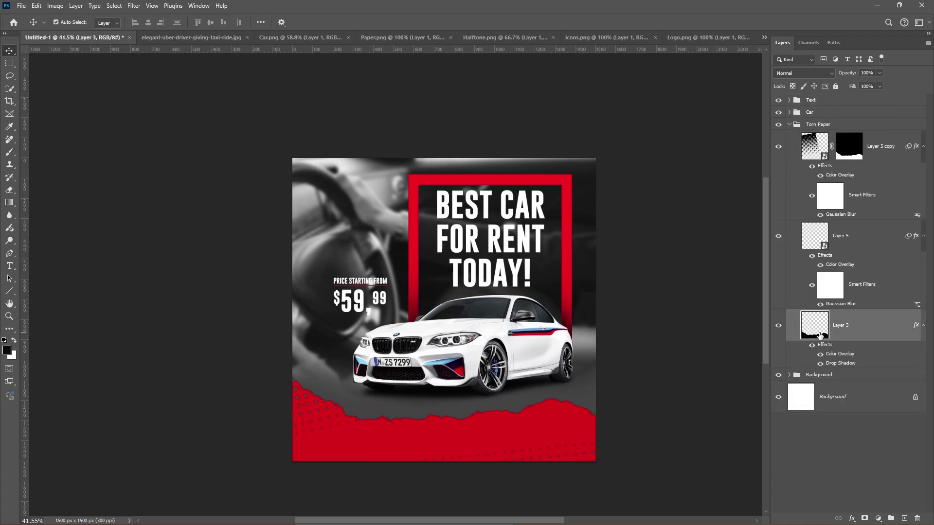
pyautogui.keyDown('shift'); pyautogui.click(817, 151); pyautogui.keyUp('shift')
pyautogui.hotkey('ctrl', 'j')
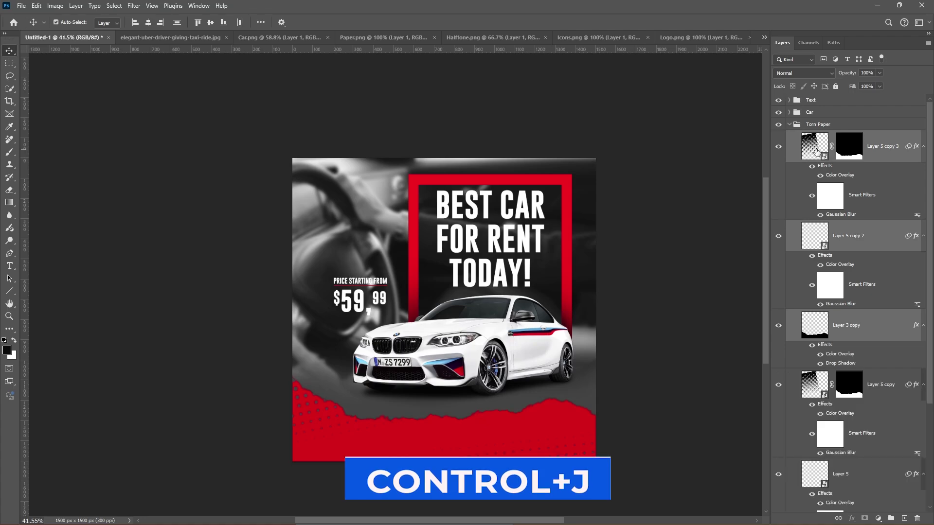
# Rotate the duplicated torn paper and halftone layers about 112.59° and place them over the post's upper-left corner.
pyautogui.hotkey('ctrl', 't')
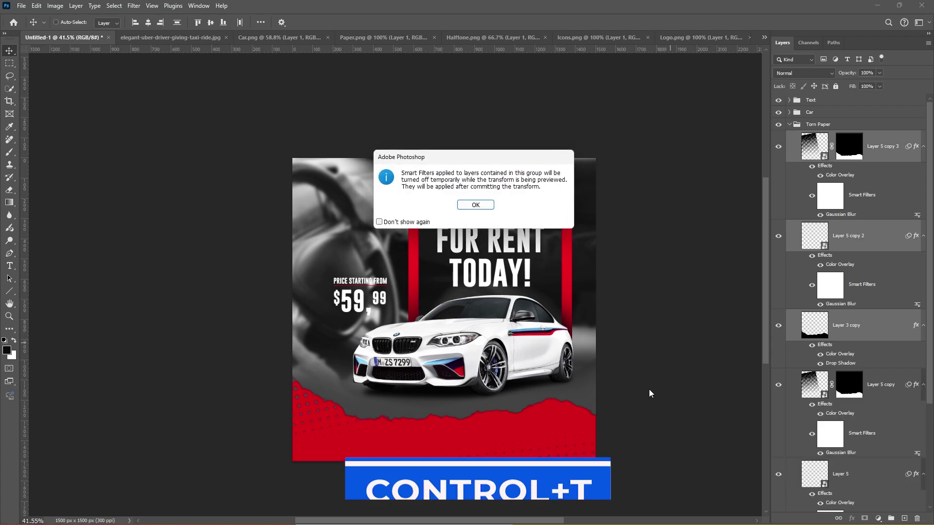
pyautogui.click(475, 205)
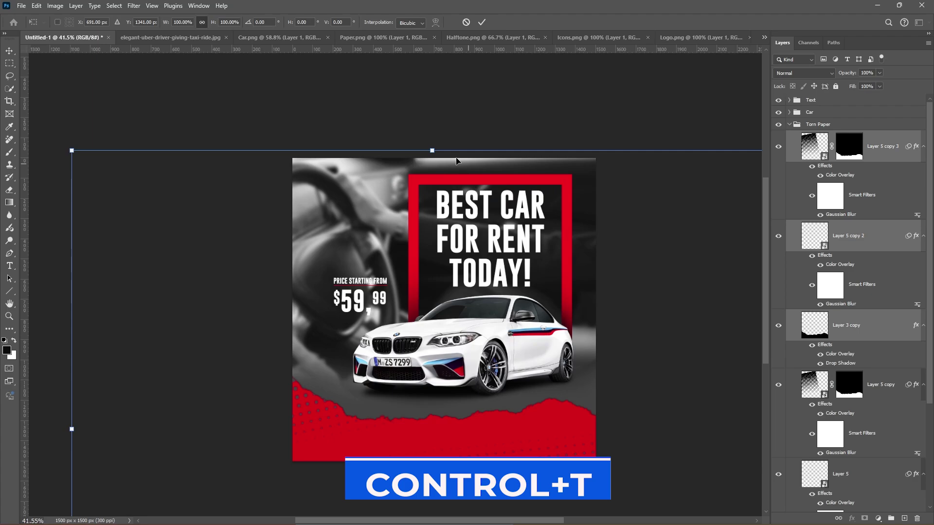
pyautogui.moveTo(419, 137); pyautogui.dragTo(665, 254)
pyautogui.moveTo(359, 394); pyautogui.dragTo(213, 193)
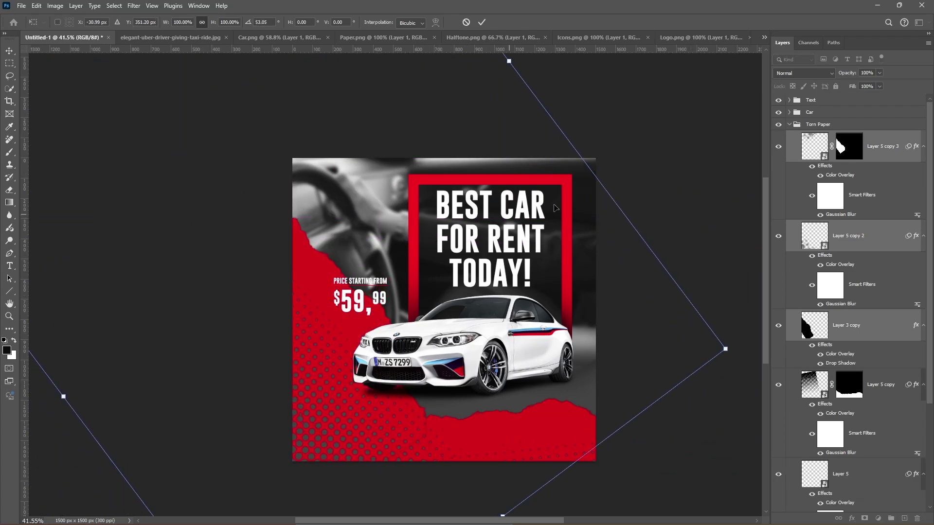
pyautogui.moveTo(731, 401); pyautogui.dragTo(264, 387)
pyautogui.moveTo(313, 189); pyautogui.dragTo(289, 208)
pyautogui.moveTo(721, 164); pyautogui.dragTo(716, 126)
pyautogui.moveTo(303, 196); pyautogui.dragTo(325, 216)
pyautogui.moveTo(537, 430); pyautogui.dragTo(565, 370)
pyautogui.moveTo(309, 211); pyautogui.dragTo(317, 207)
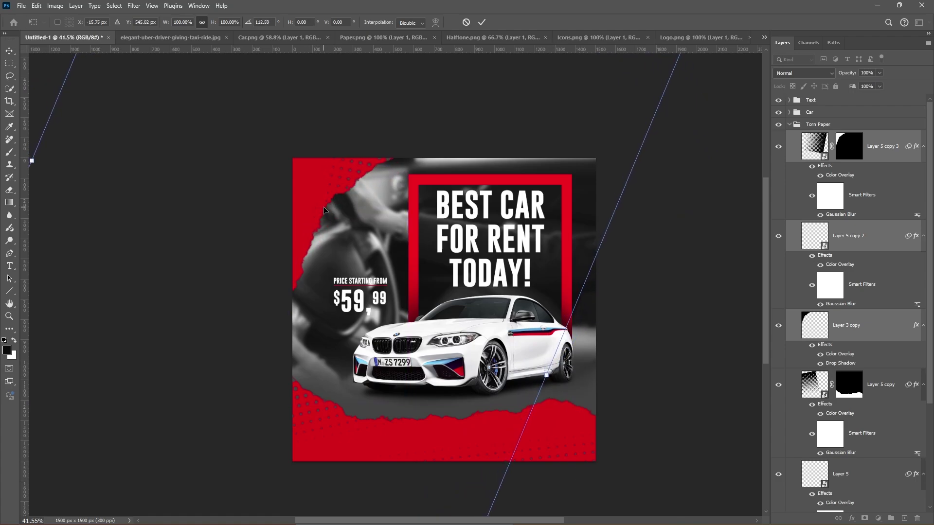
pyautogui.press('Return')
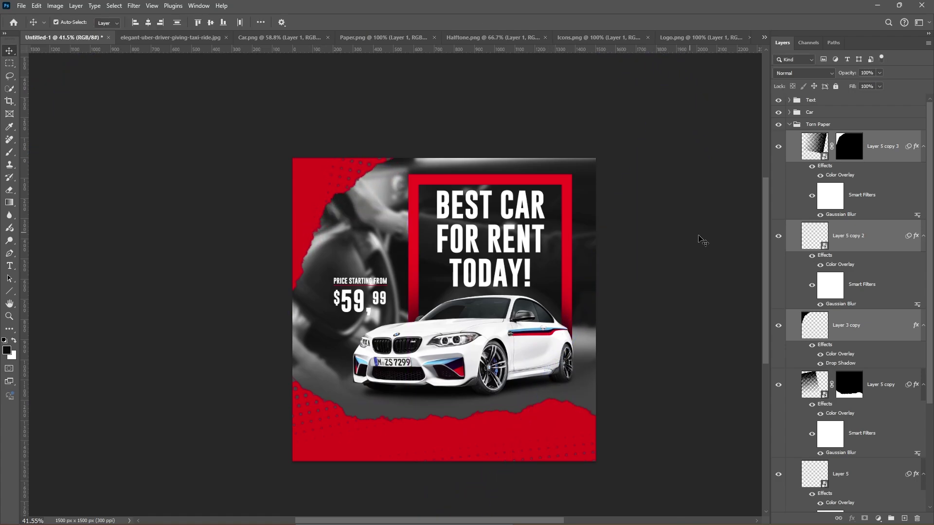
pyautogui.click(790, 125)
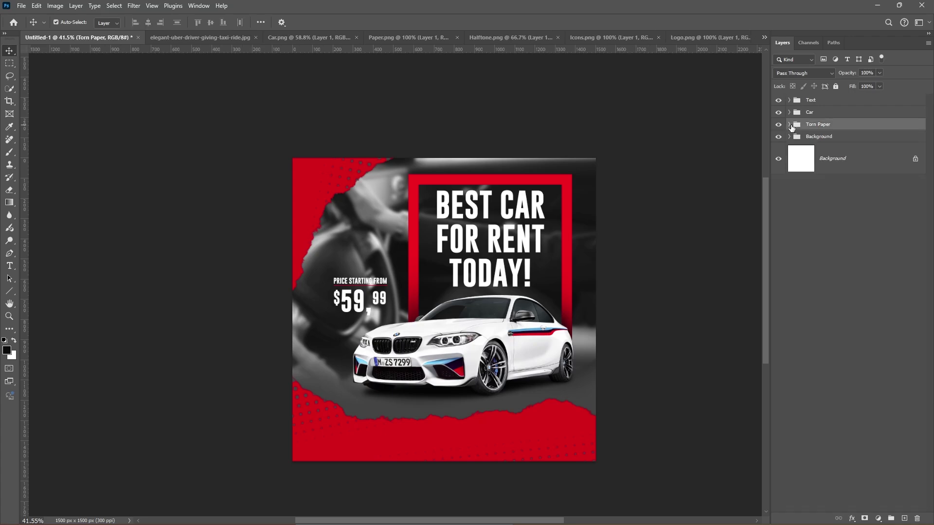
# Copy the contact icons artwork from Icons.png onto the post's lower red torn paper and move its layer above the Text group.
pyautogui.click(598, 37)
pyautogui.moveTo(394, 271); pyautogui.dragTo(394, 270)
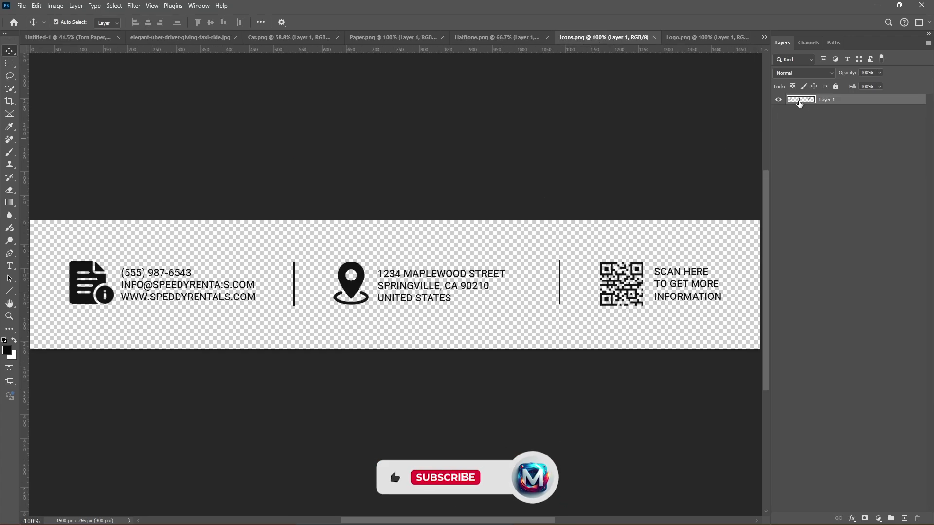
pyautogui.moveTo(800, 102); pyautogui.dragTo(364, 419)
pyautogui.moveTo(374, 423); pyautogui.dragTo(386, 428)
pyautogui.moveTo(827, 130); pyautogui.dragTo(809, 98)
# Scale the contact icons strip to about 105.46% and center it across the lower red torn paper.
pyautogui.hotkey('ctrl', 't')
pyautogui.moveTo(462, 417); pyautogui.dragTo(535, 432)
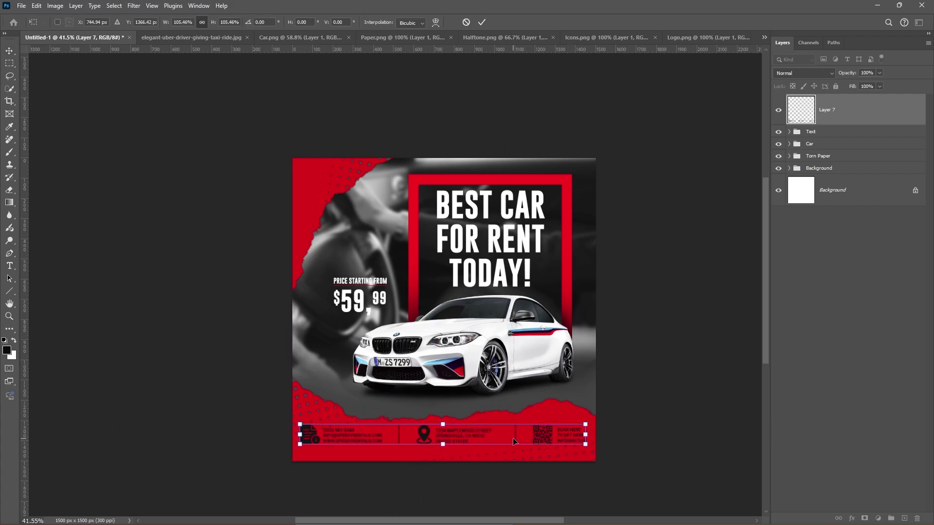
pyautogui.press('Return')
# Copy the logo from Logo.png onto the red torn paper in the post's upper-left corner and nudge it up 30 px.
pyautogui.click(694, 37)
pyautogui.moveTo(396, 306); pyautogui.dragTo(316, 184)
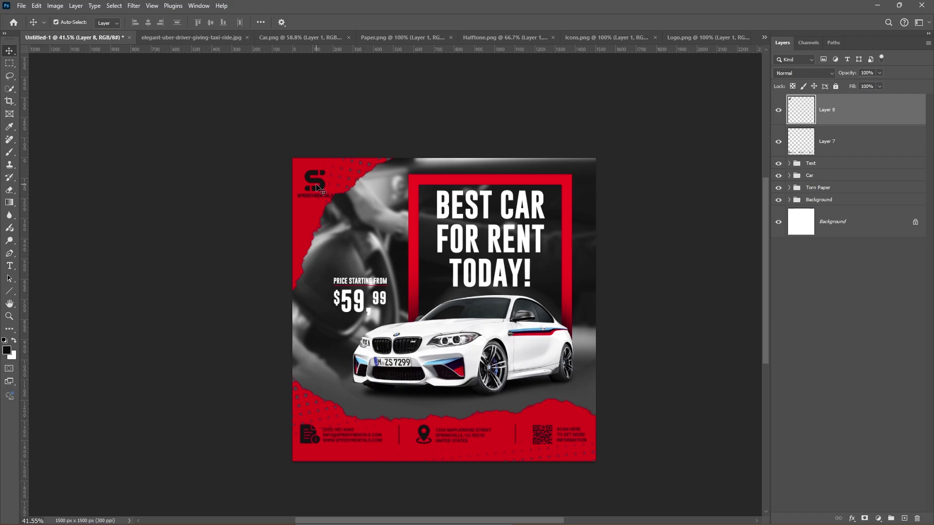
pyautogui.hotkey('shift', 'Up')
pyautogui.hotkey('shift', 'Up')
pyautogui.hotkey('shift', 'Up')
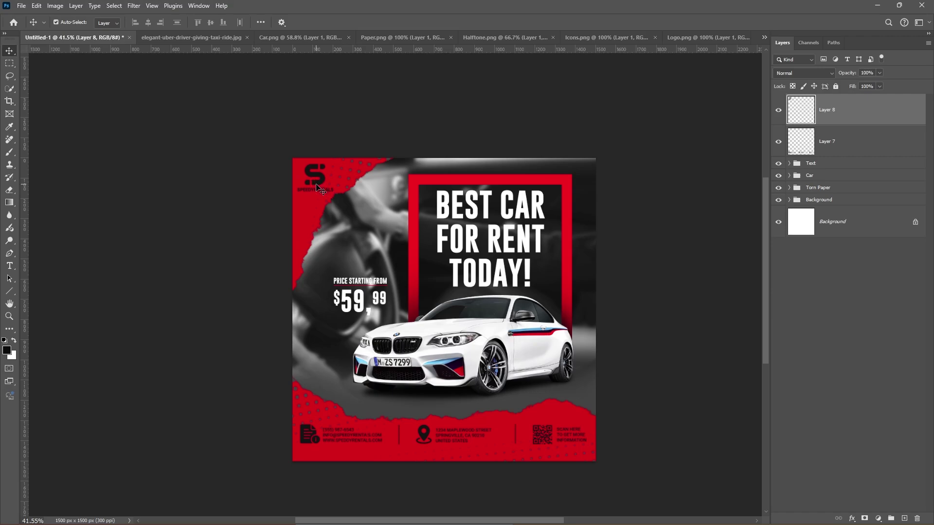